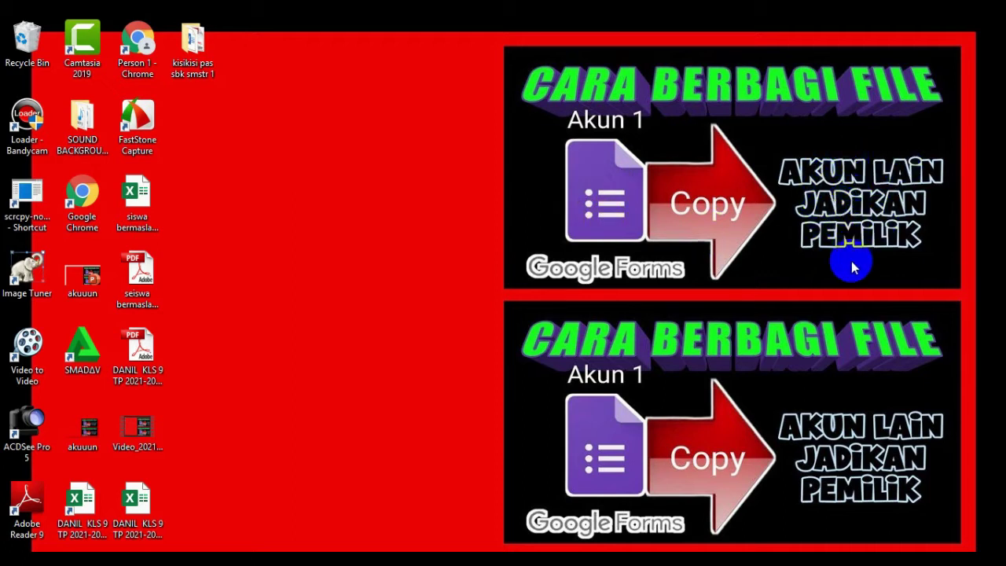
# Replace the current address with google.com and load the Google homepage
pyautogui.click(328, 249)
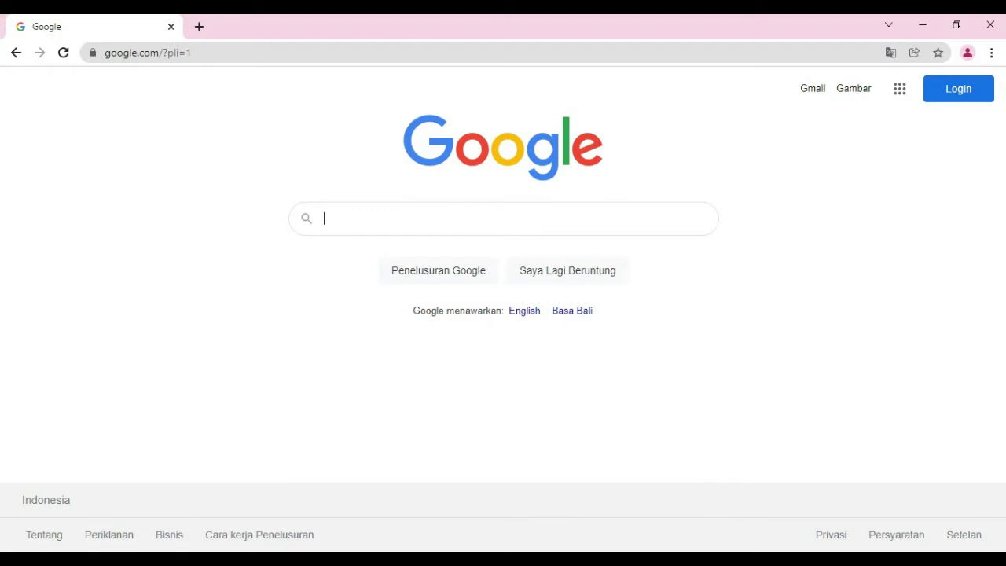
pyautogui.click(157, 56)
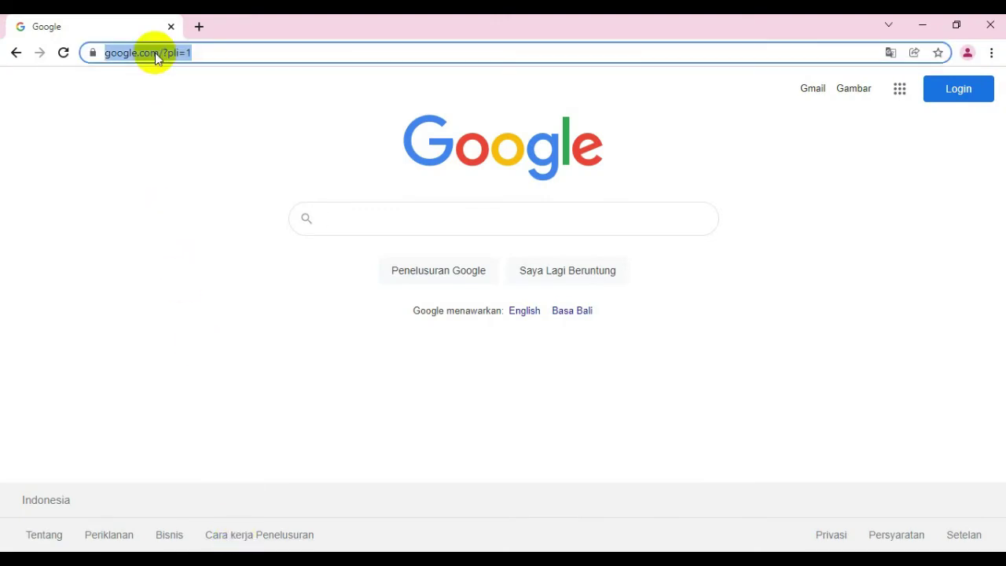
pyautogui.write('g')
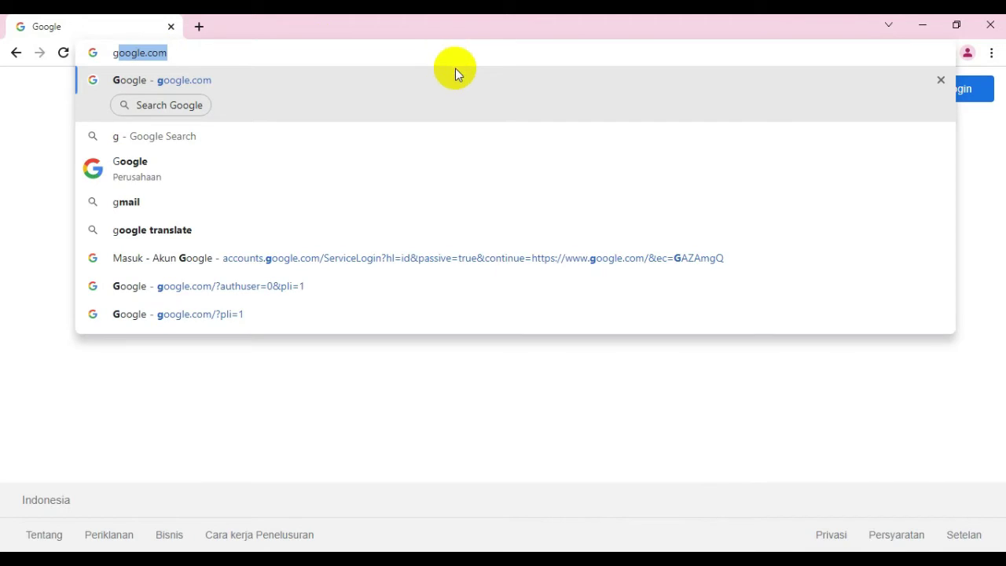
pyautogui.press('Return')
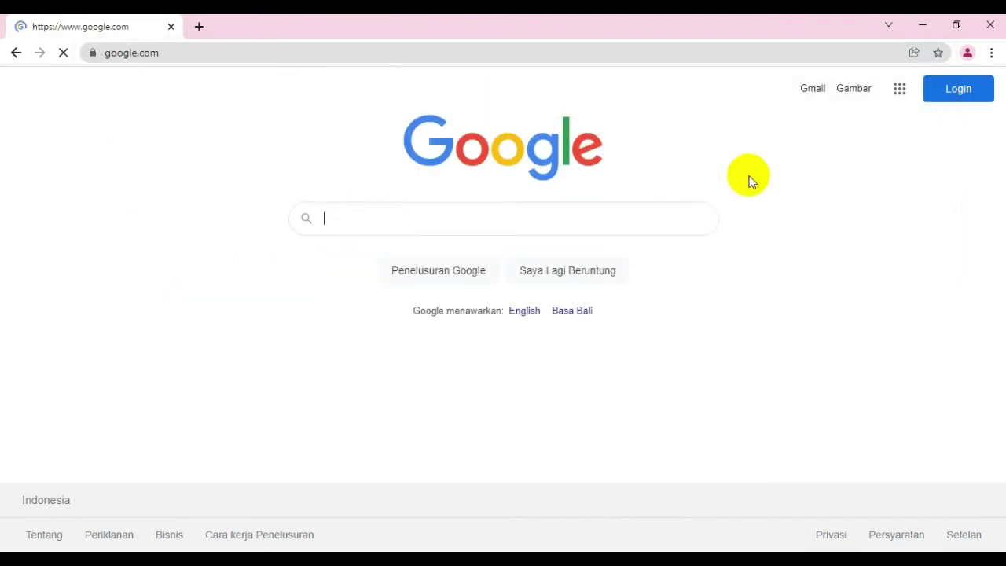
# Sign in with the second listed Google account by entering its password
pyautogui.click(959, 98)
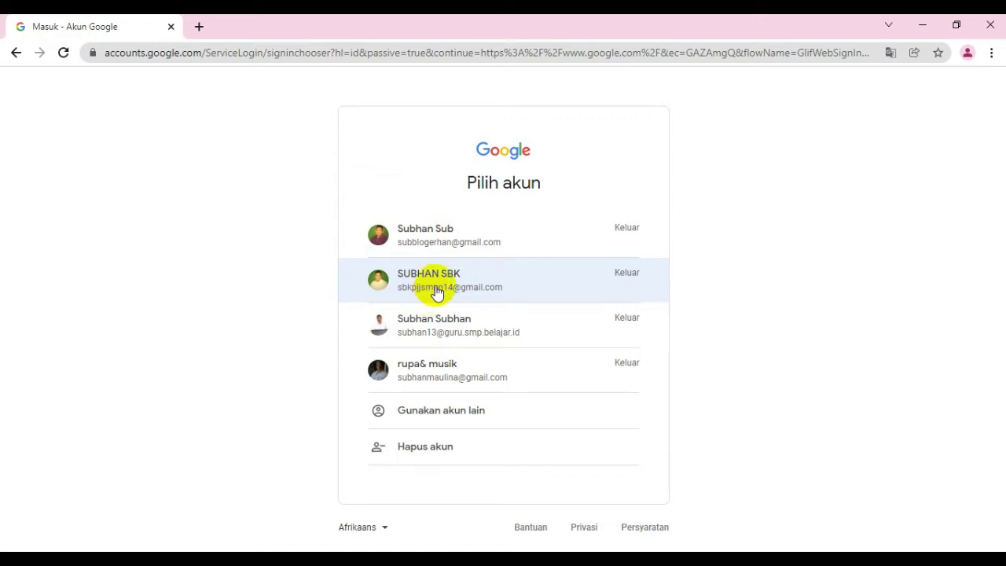
pyautogui.click(437, 291)
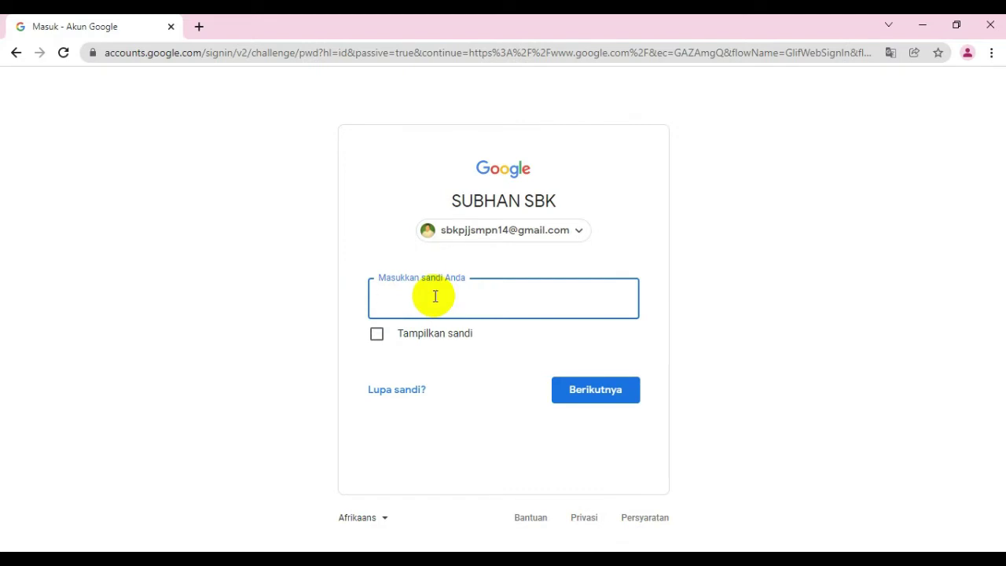
pyautogui.write('••')
pyautogui.write('•')
pyautogui.write('••')
pyautogui.write('••••')
pyautogui.write('•')
pyautogui.write('••')
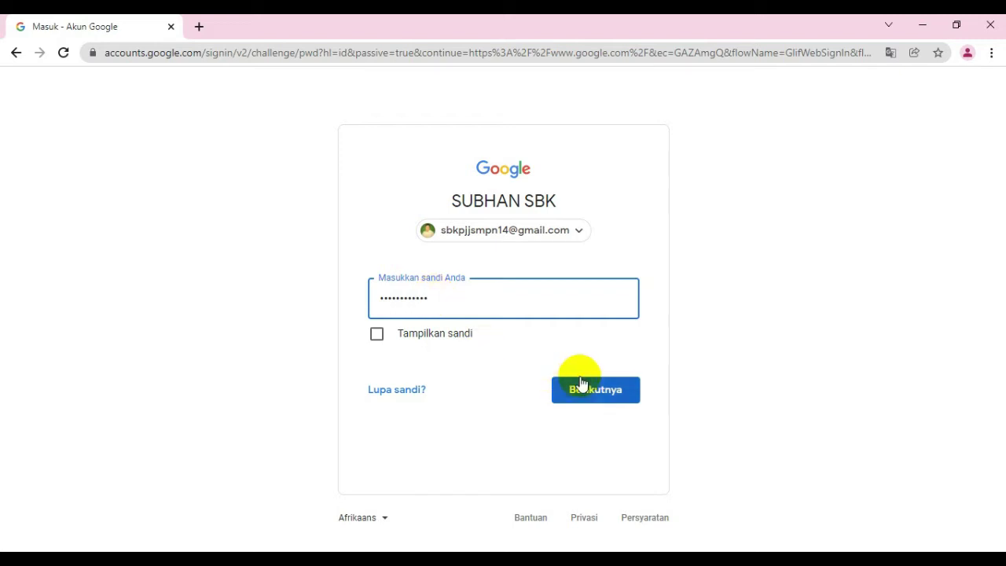
pyautogui.click(593, 393)
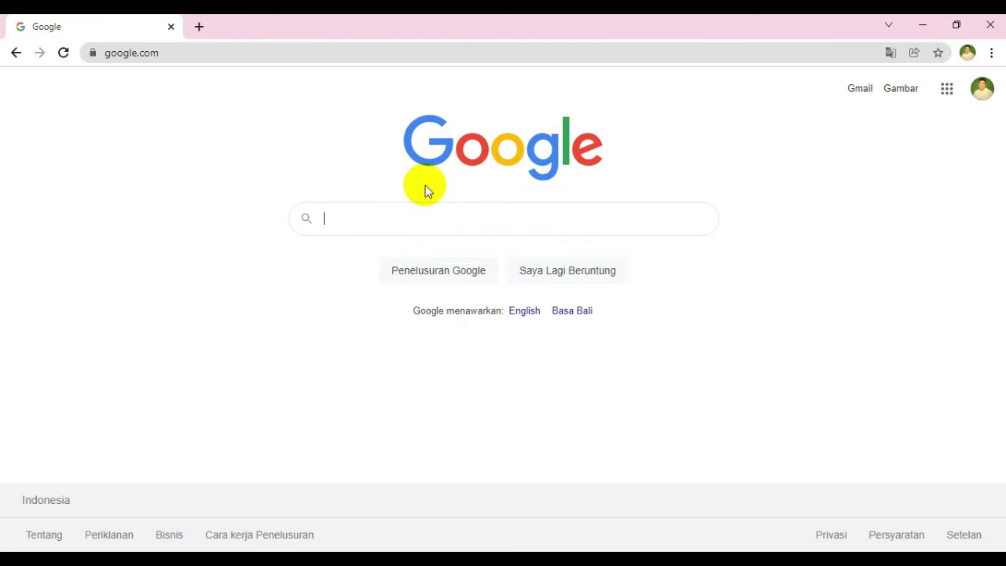
# Switch to Google Drive from the apps grid and select the Ulangan SBK Seni Rupa Kelas 7 form
pyautogui.click(948, 92)
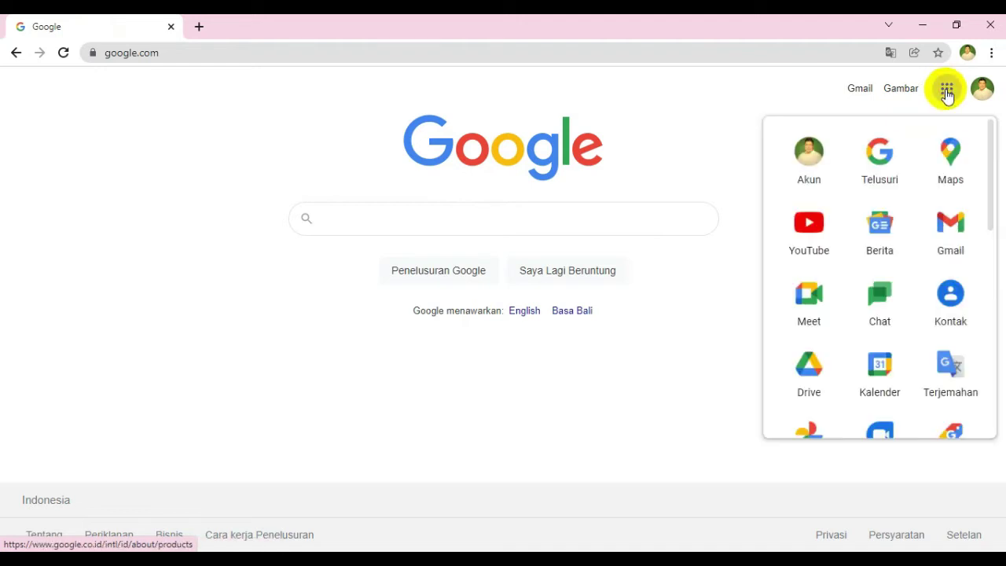
pyautogui.click(820, 363)
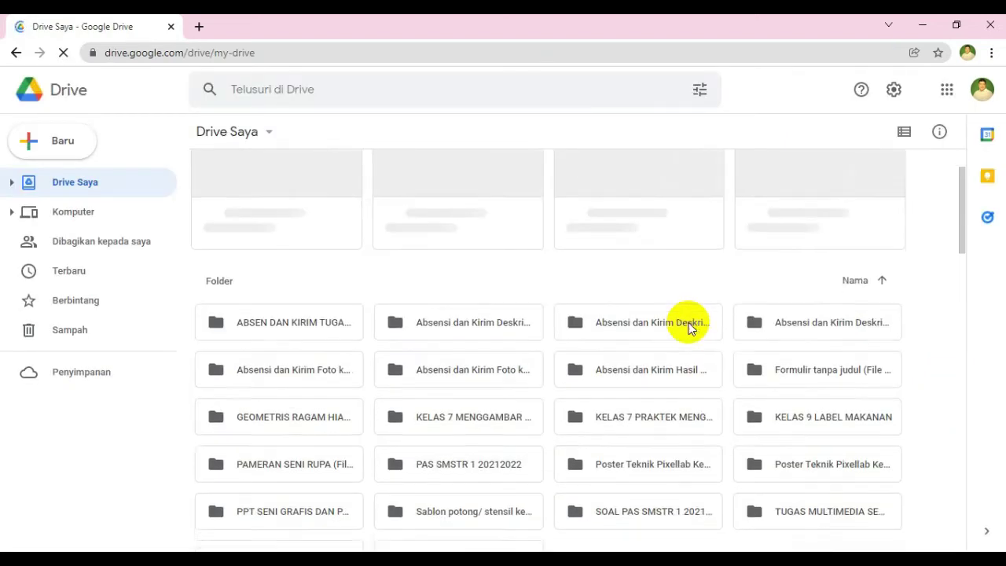
pyautogui.scroll(-2, 688, 322)
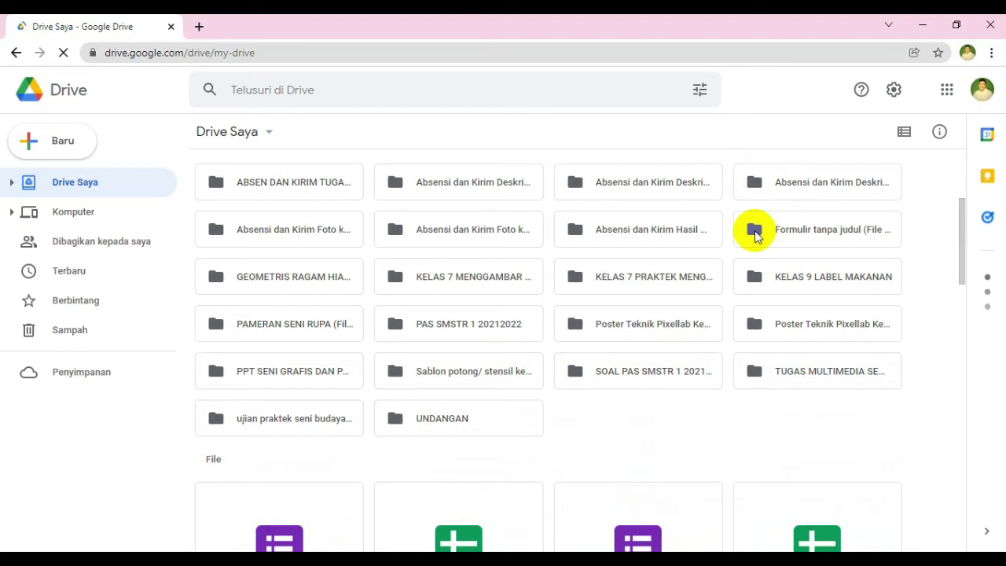
pyautogui.scroll(-3, 785, 213)
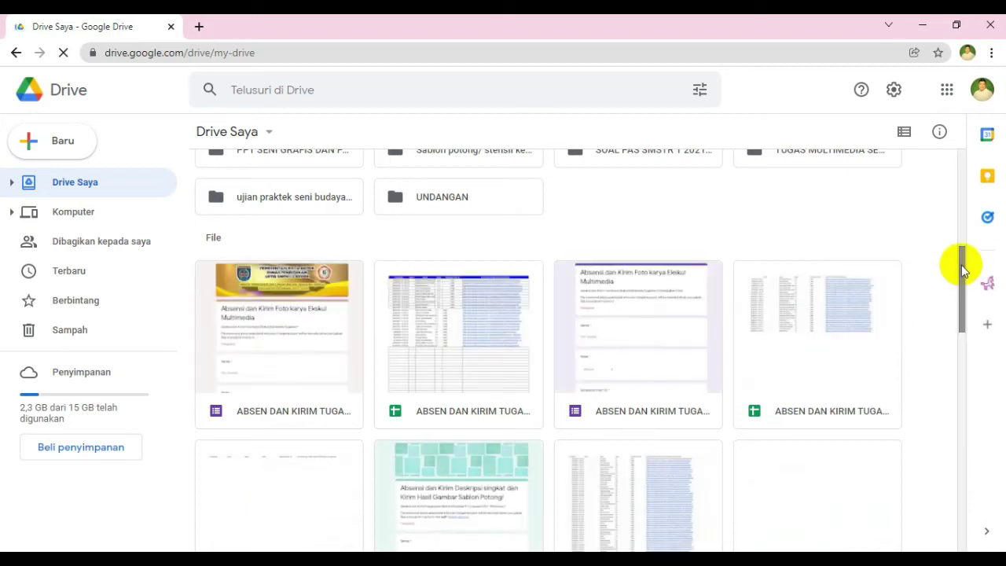
pyautogui.moveTo(961, 265); pyautogui.dragTo(945, 207)
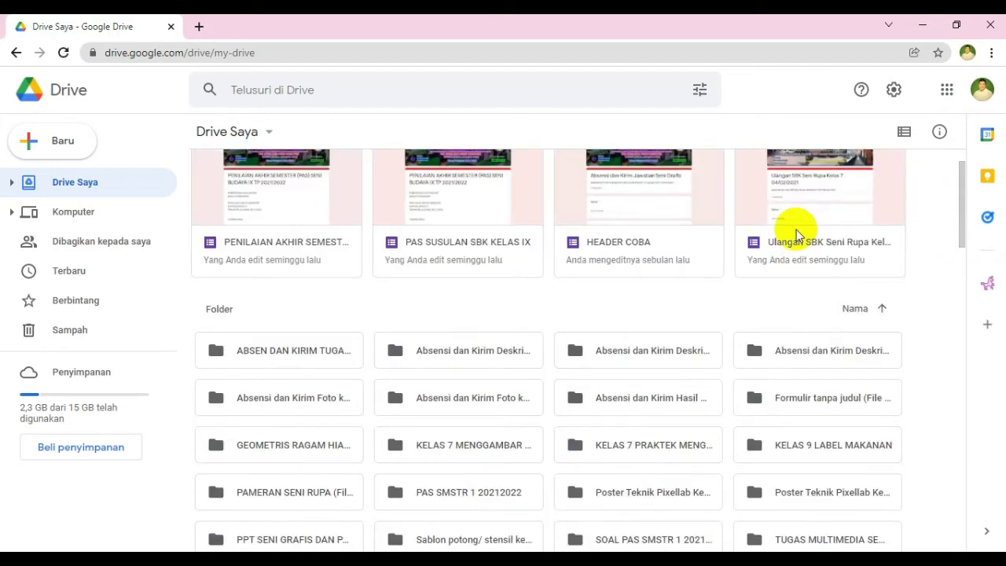
pyautogui.scroll(1, 962, 191)
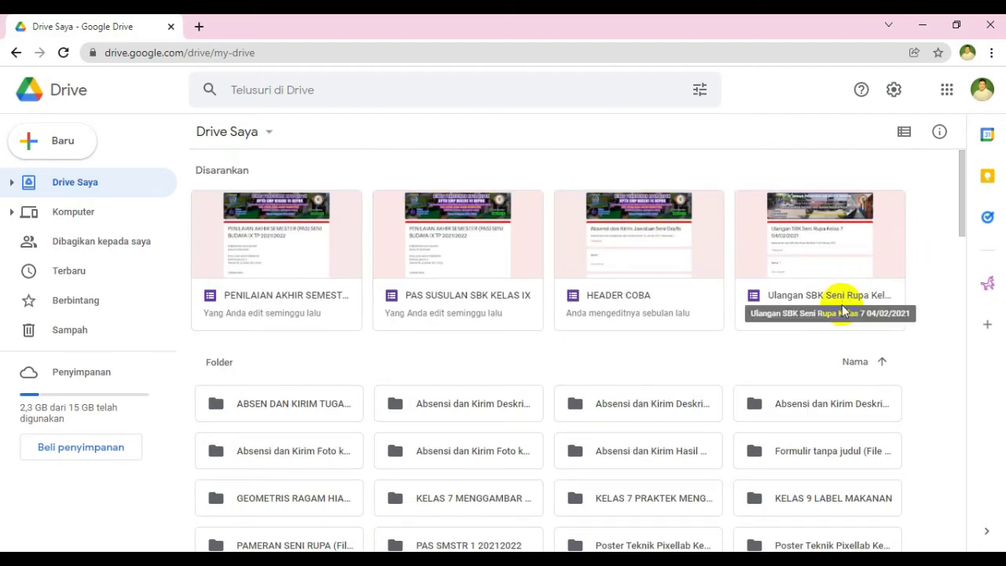
pyautogui.click(835, 228)
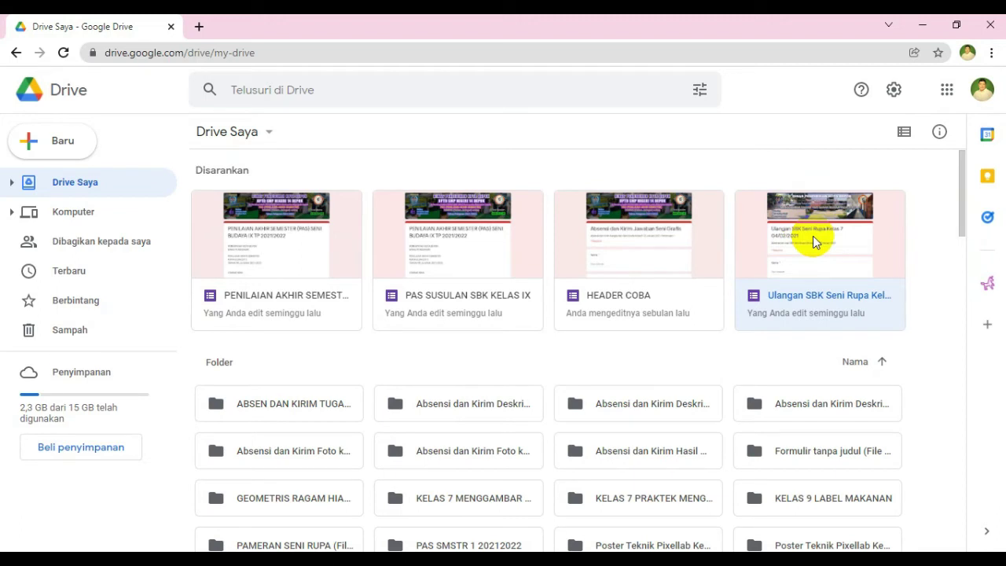
# Duplicate the Ulangan SBK Seni Rupa form with Buat salinan and dismiss the confirmation notice
pyautogui.rightClick(813, 242)
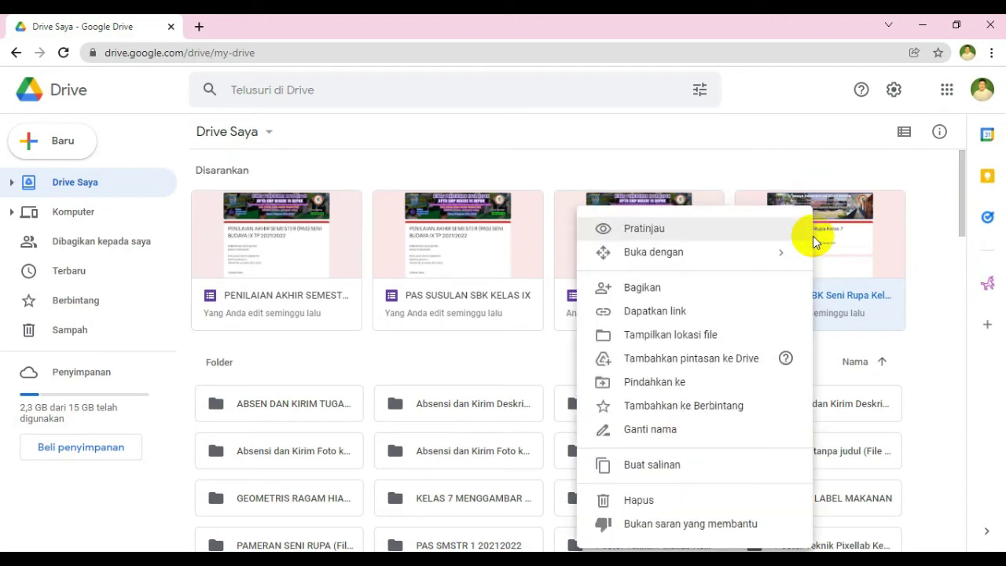
pyautogui.click(666, 465)
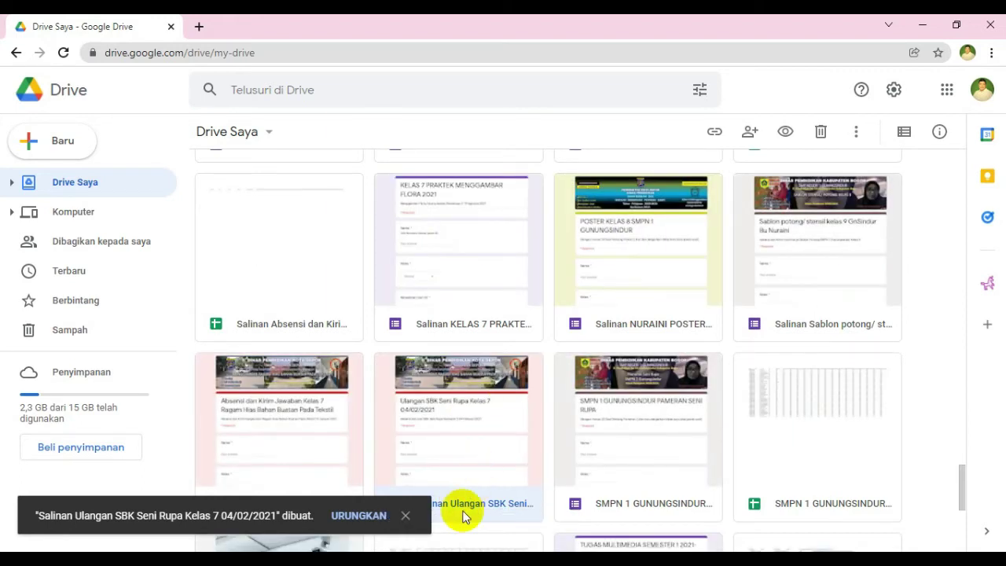
pyautogui.click(406, 515)
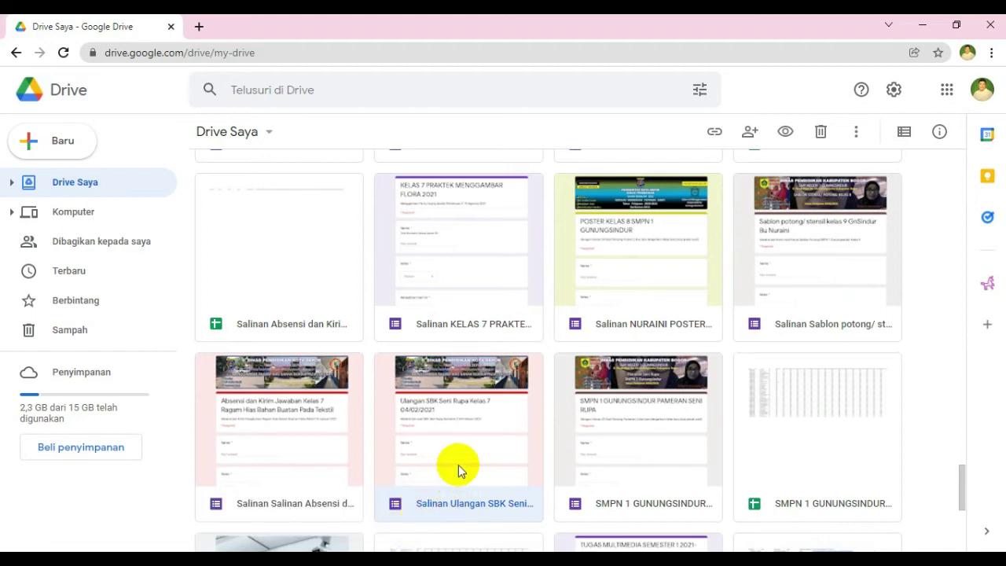
pyautogui.rightClick(456, 426)
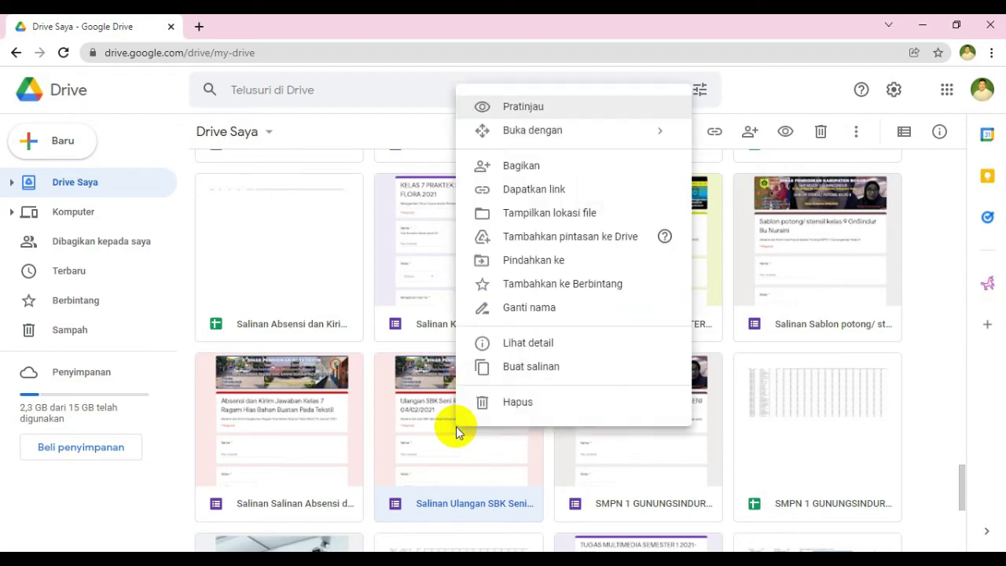
# Rename the copied form to 'Percobaan berbagi file'
pyautogui.click(539, 314)
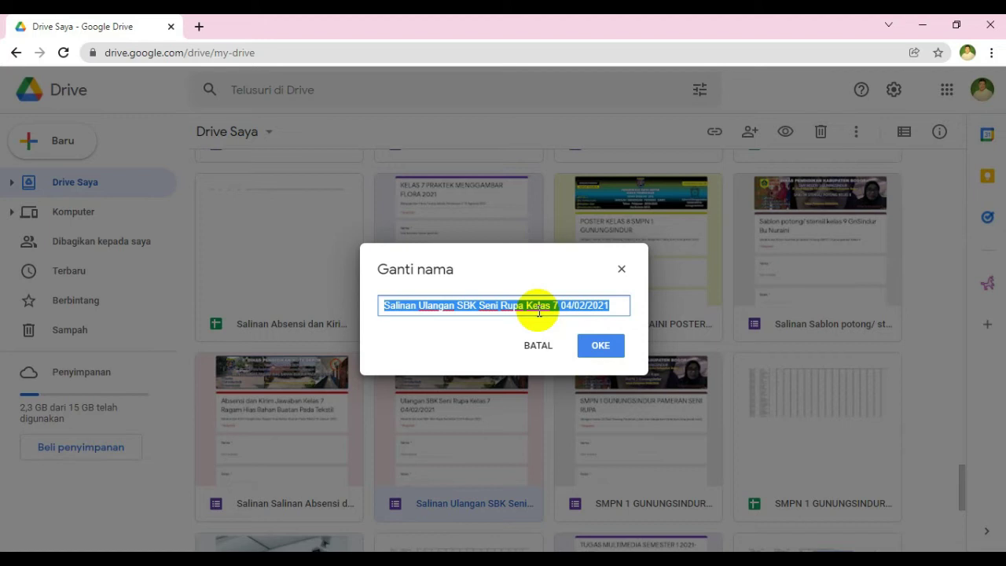
pyautogui.write('Percobaan')
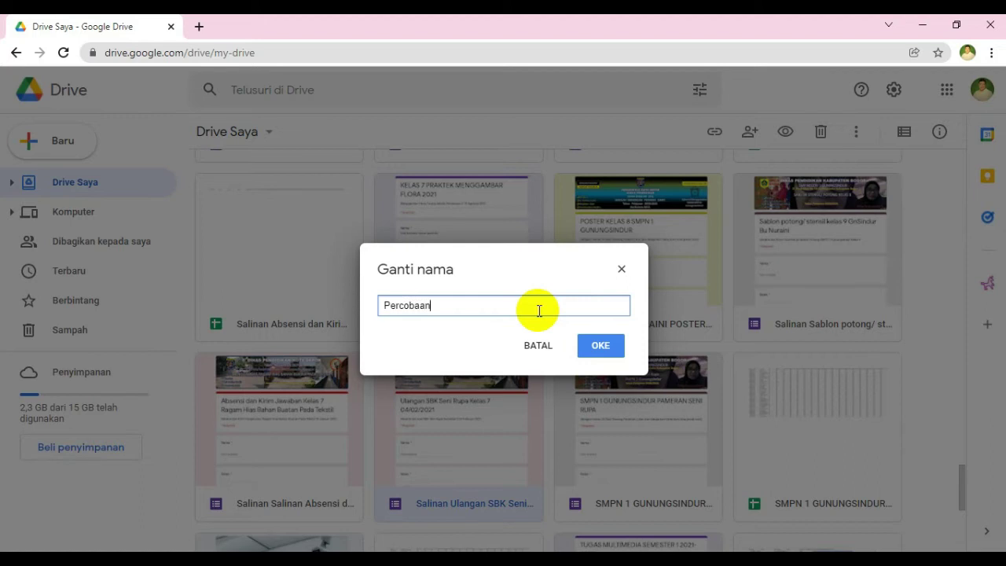
pyautogui.write(' berbagi ')
pyautogui.write('file')
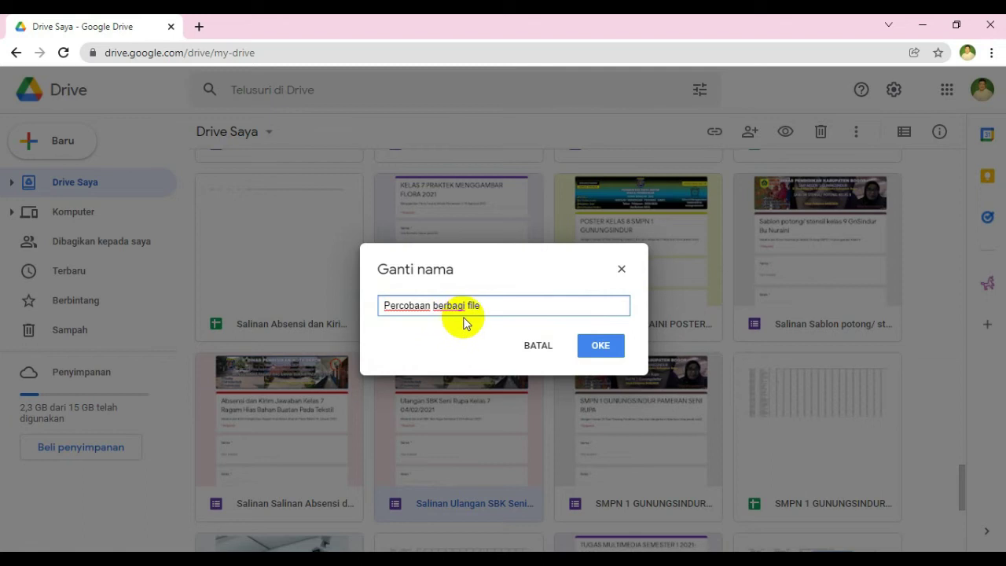
pyautogui.click(602, 346)
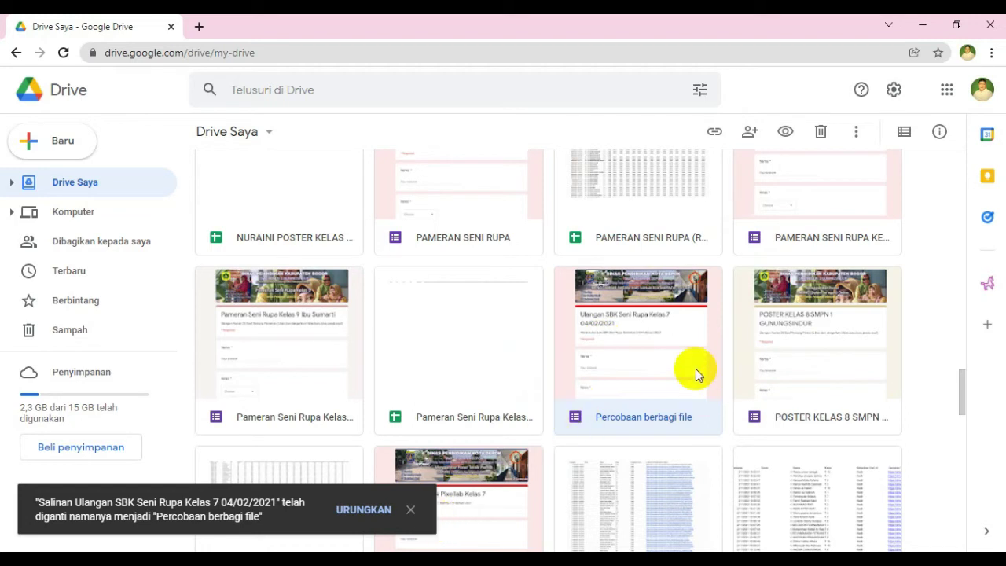
pyautogui.doubleClick(653, 335)
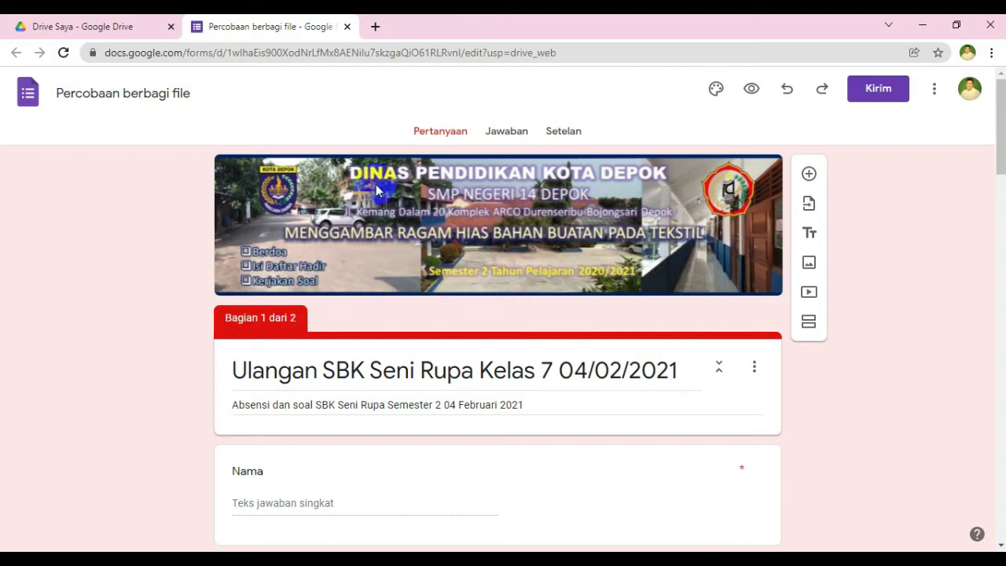
pyautogui.scroll(-2, 471, 383)
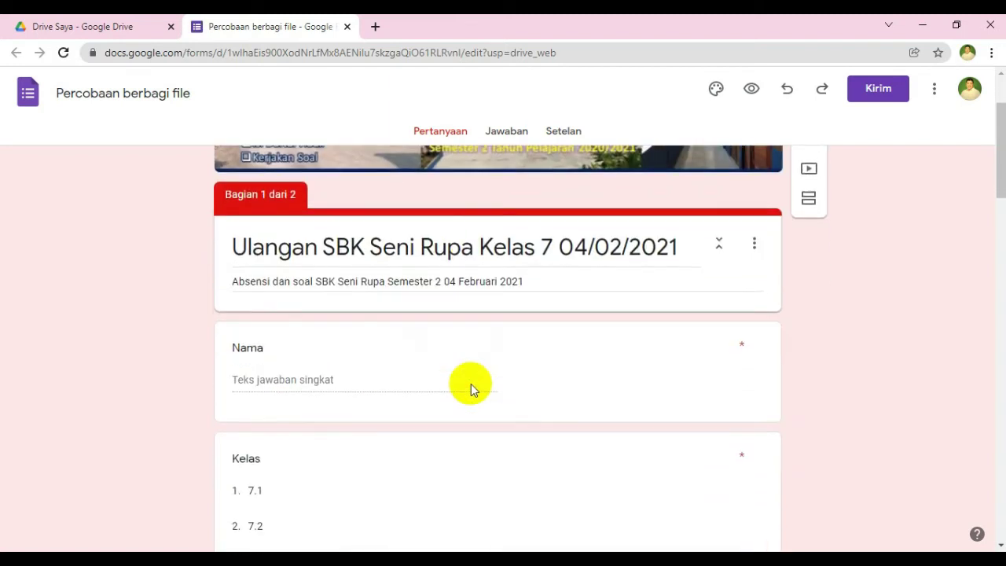
pyautogui.scroll(-5, 534, 394)
pyautogui.scroll(-3, 534, 393)
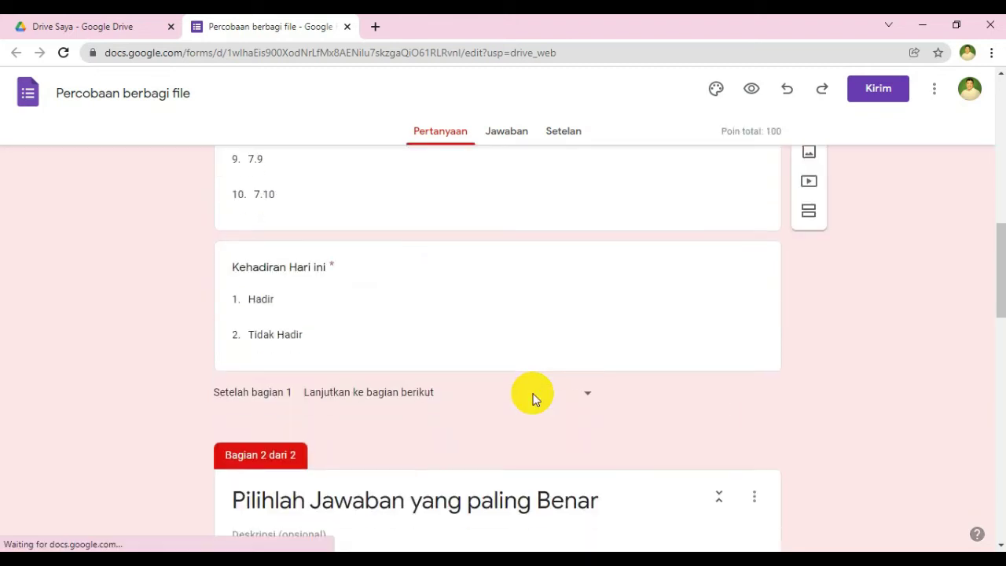
pyautogui.scroll(-3, 534, 393)
pyautogui.scroll(-4, 534, 397)
pyautogui.scroll(-4, 531, 393)
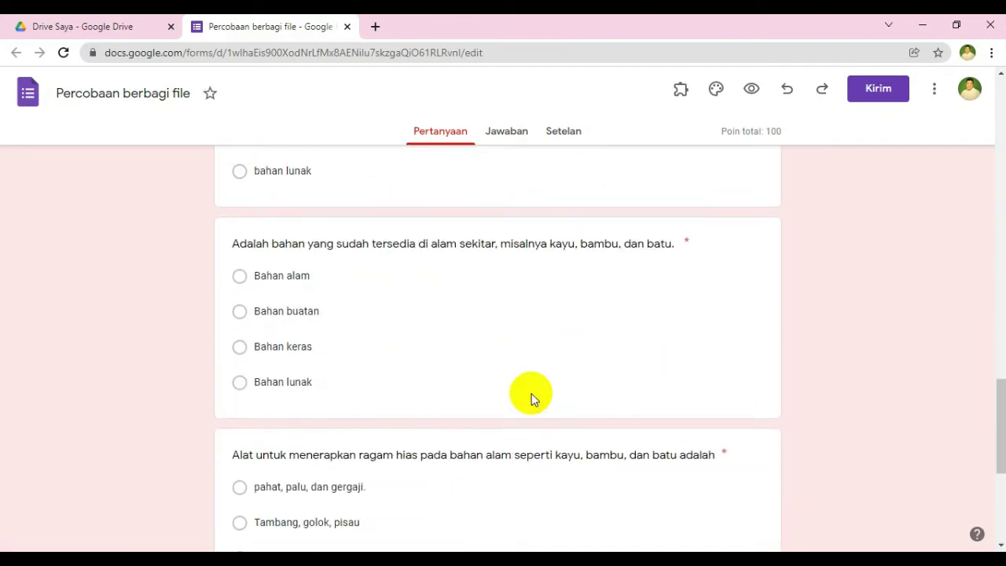
pyautogui.scroll(-3, 531, 392)
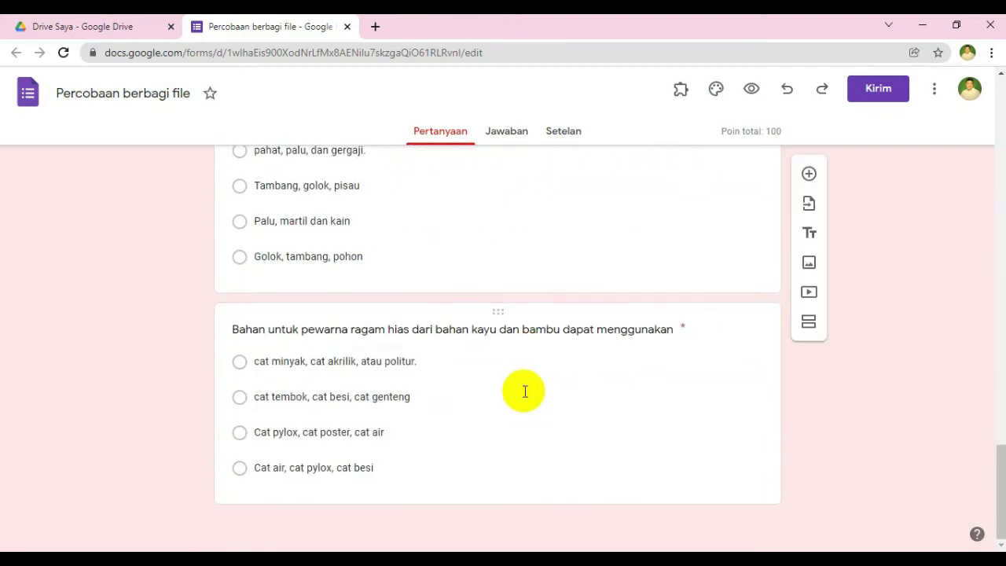
pyautogui.scroll(3, 523, 389)
pyautogui.scroll(-1, 521, 382)
pyautogui.scroll(2, 524, 385)
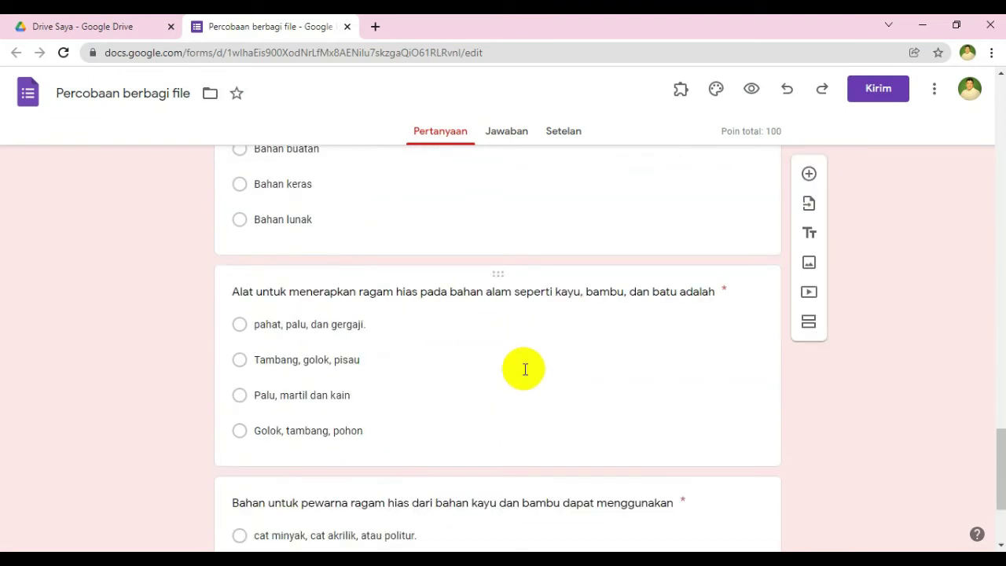
pyautogui.scroll(5, 524, 369)
pyautogui.scroll(5, 524, 369)
pyautogui.scroll(3, 525, 369)
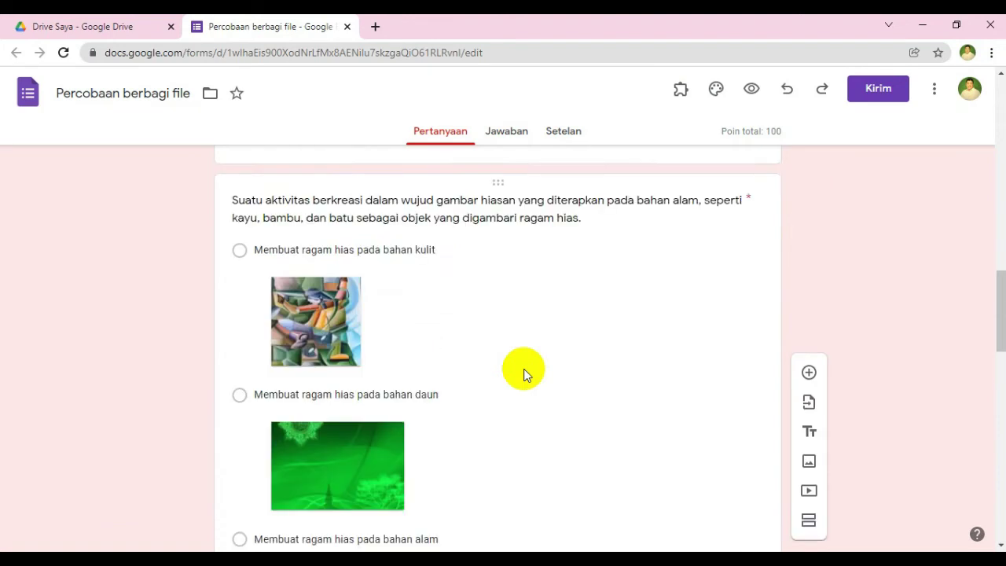
pyautogui.scroll(2, 524, 369)
pyautogui.scroll(5, 524, 369)
pyautogui.scroll(4, 524, 368)
pyautogui.scroll(3, 525, 368)
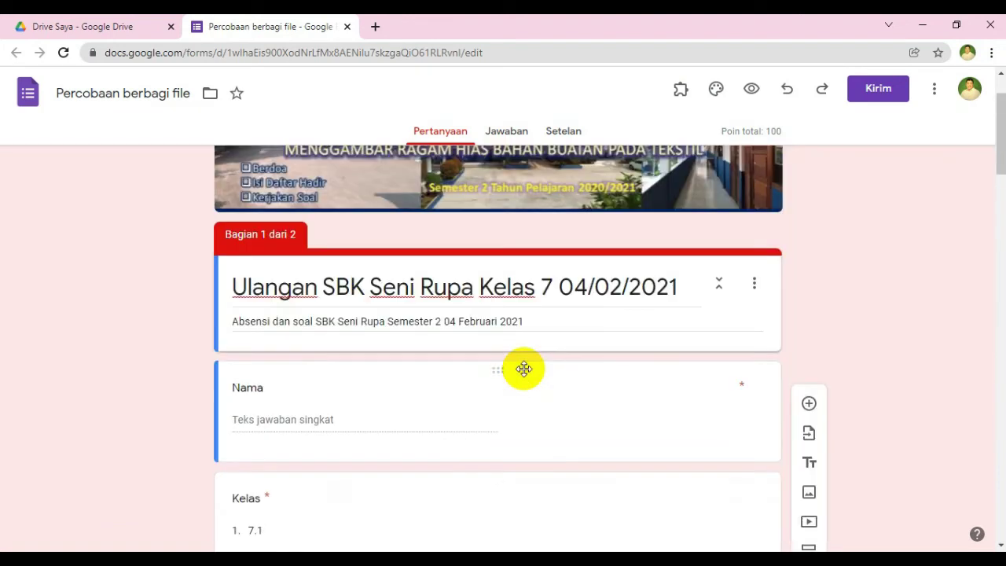
pyautogui.scroll(2, 524, 370)
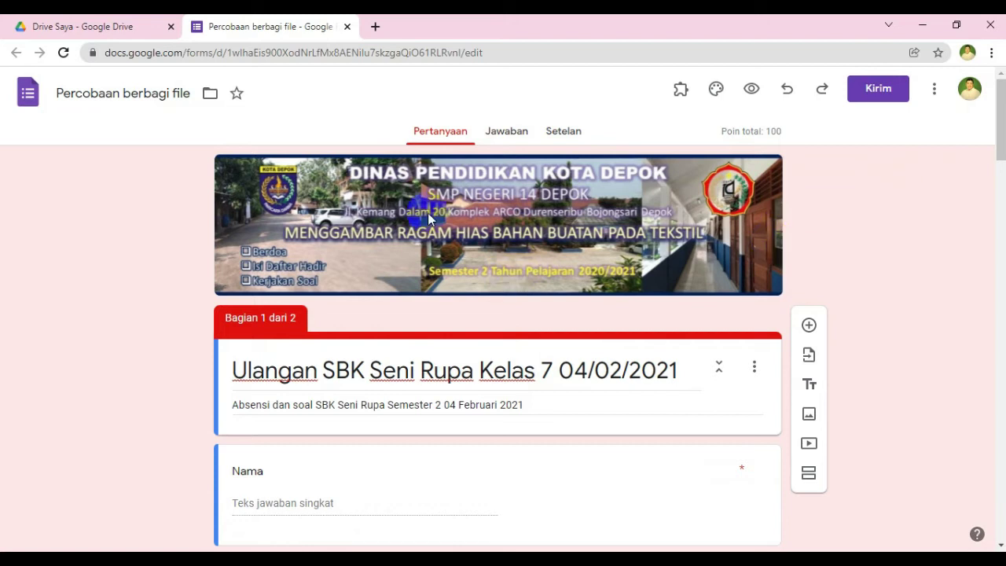
pyautogui.click(935, 92)
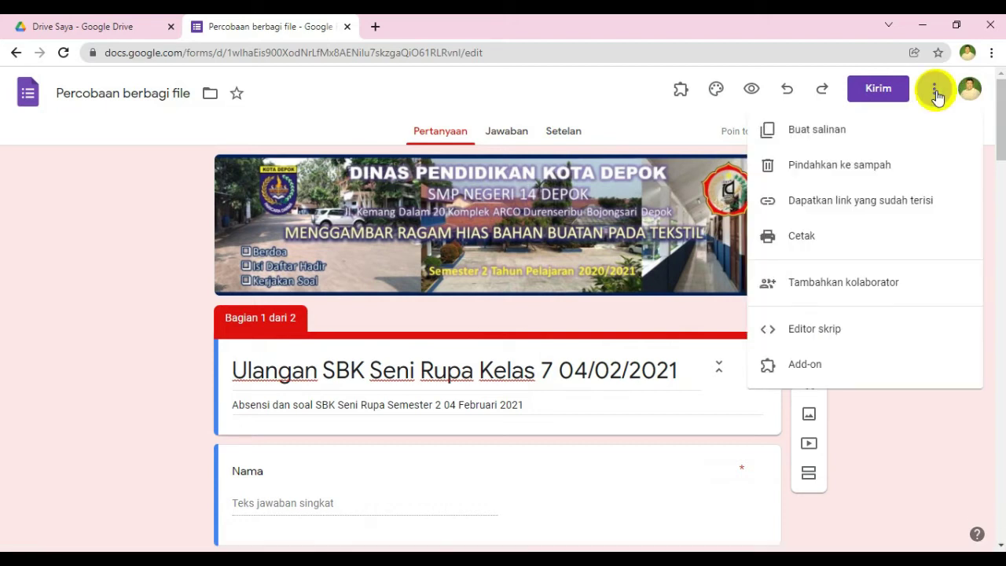
# Invite the second account's e-mail as an Editor collaborator on Percobaan berbagi file and send it
pyautogui.click(870, 285)
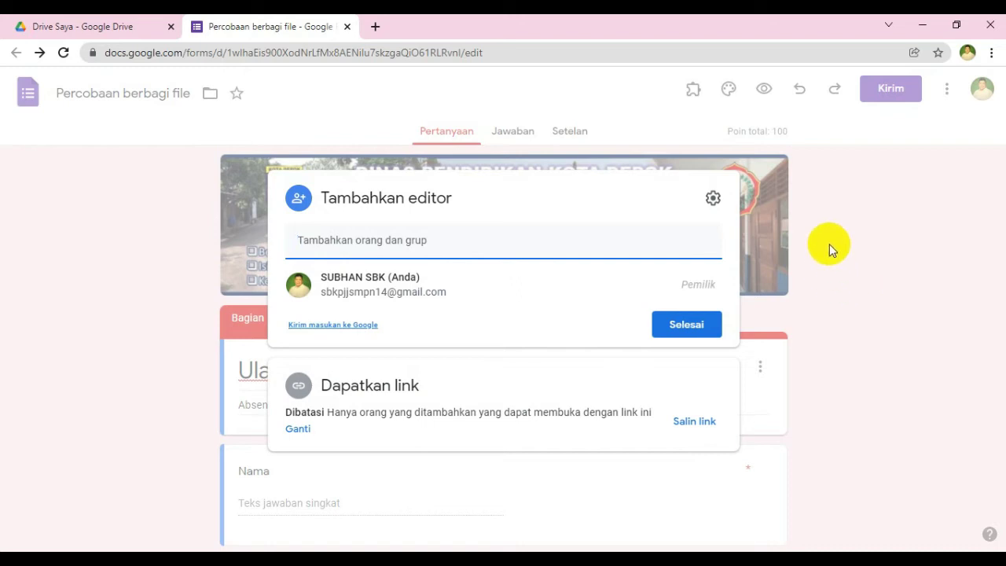
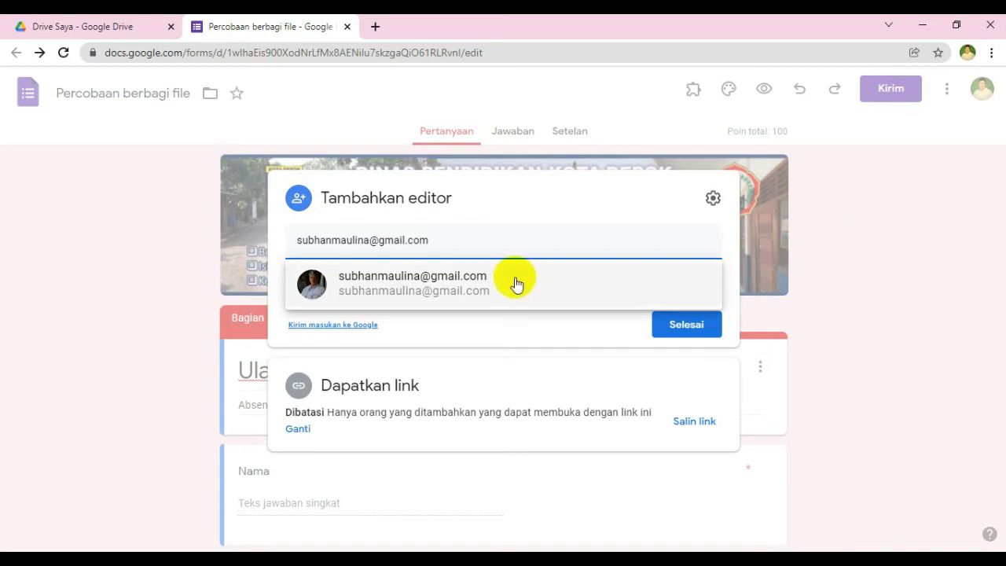
pyautogui.moveTo(465, 289)
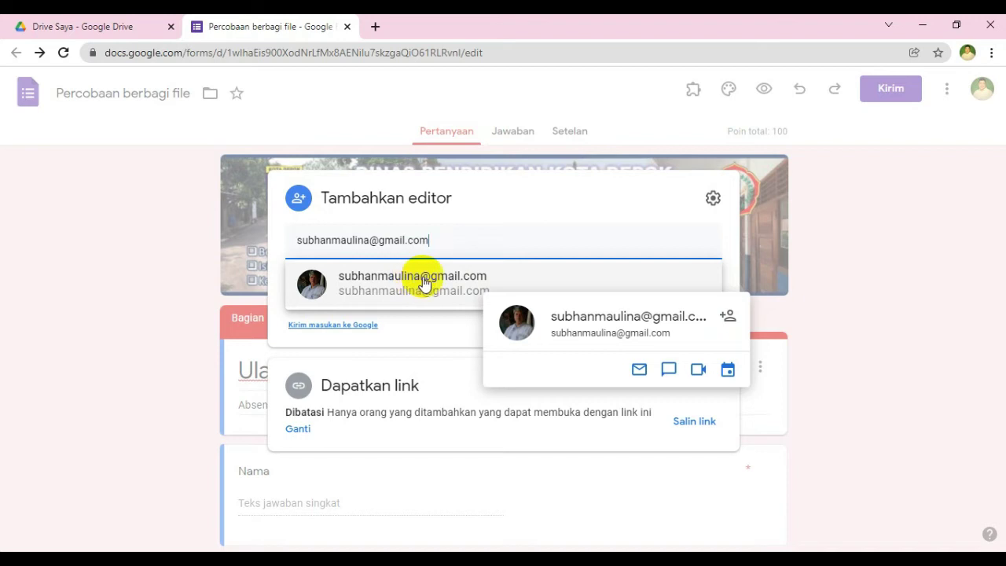
pyautogui.click(424, 282)
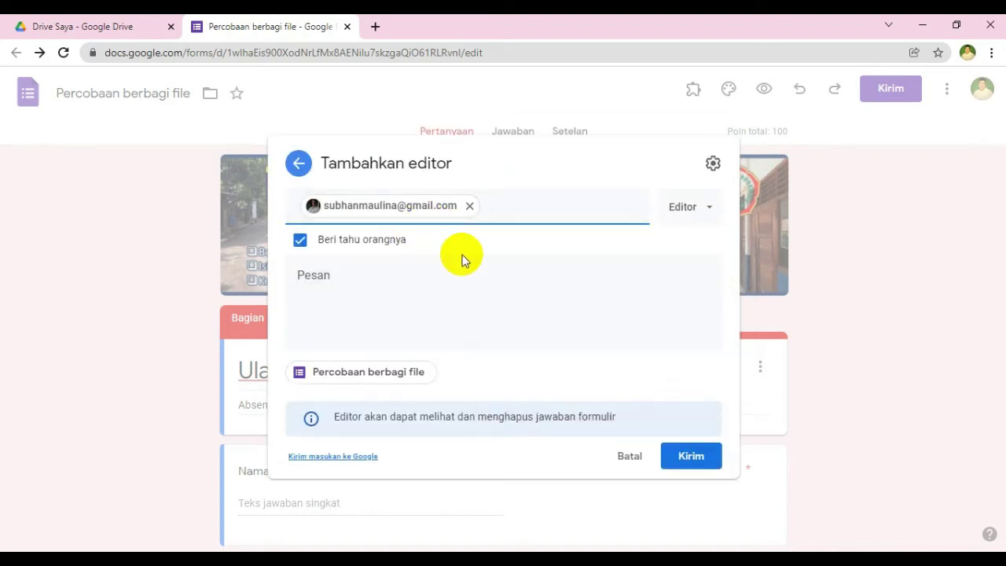
pyautogui.click(712, 213)
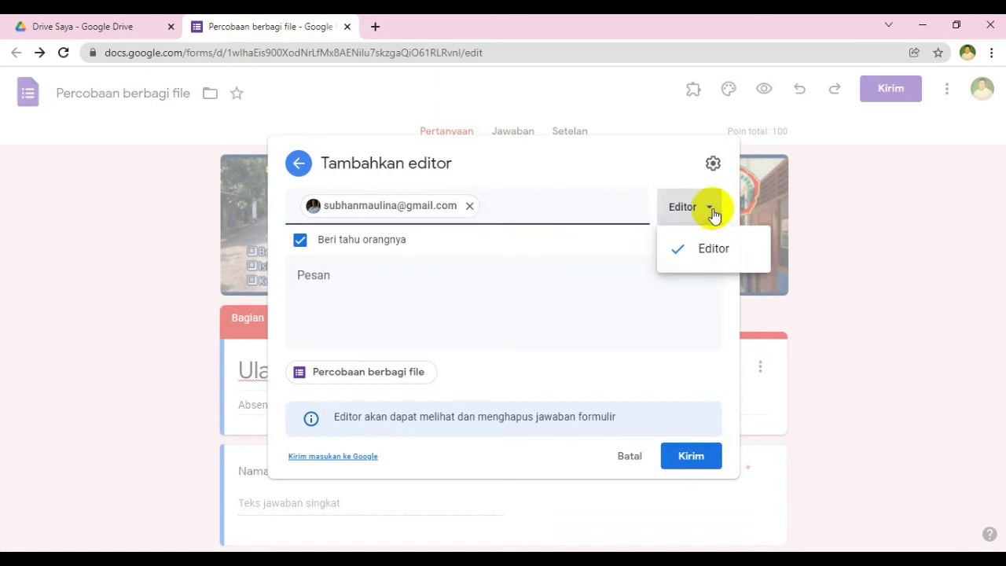
pyautogui.click(712, 212)
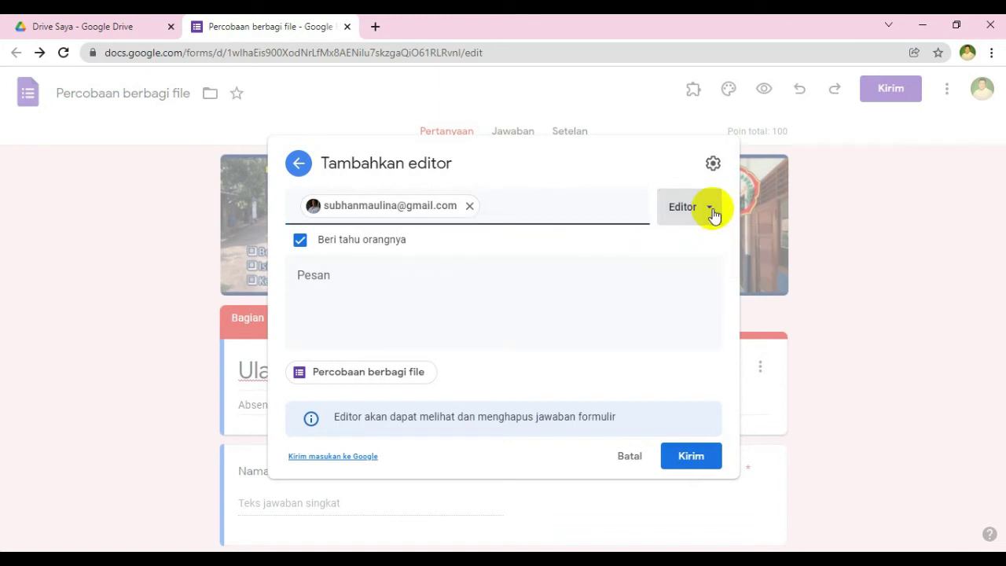
pyautogui.click(713, 215)
pyautogui.click(713, 214)
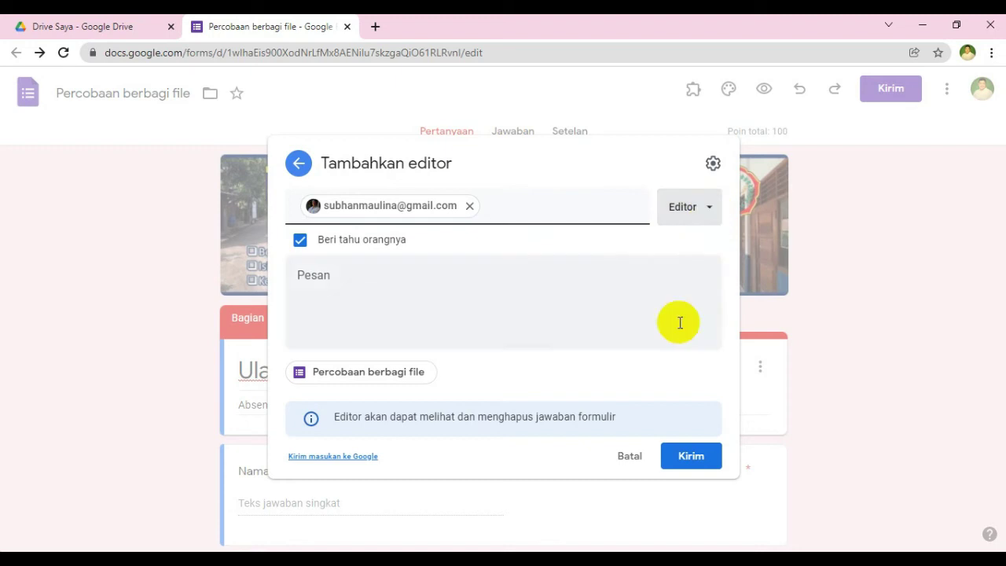
pyautogui.click(701, 463)
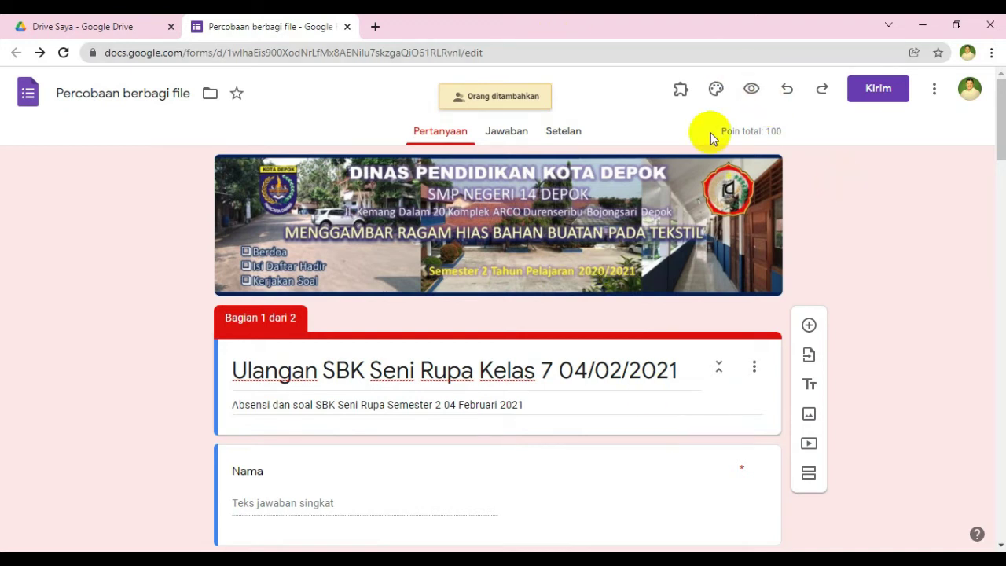
# Open google.com in a new browser tab
pyautogui.click(376, 27)
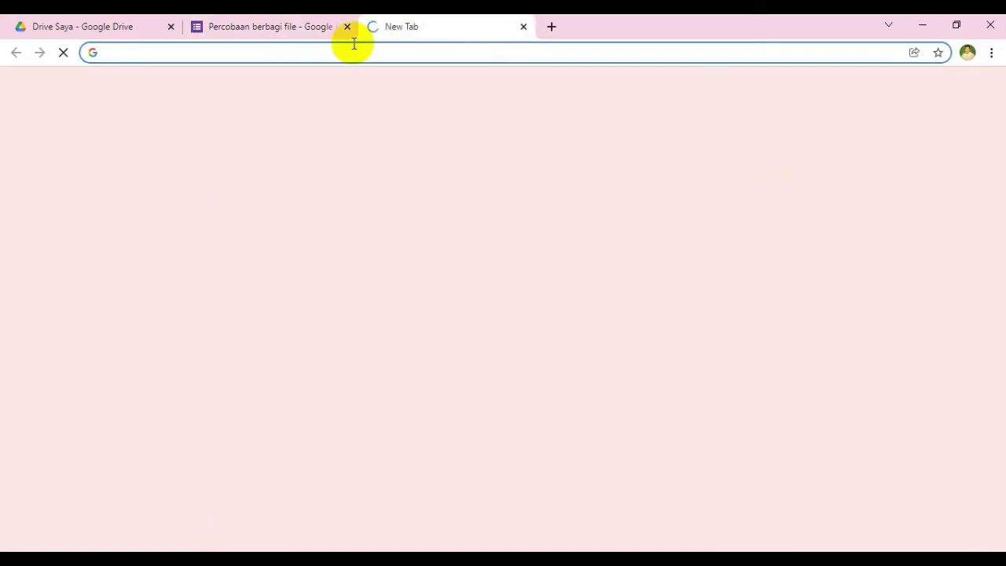
pyautogui.click(285, 55)
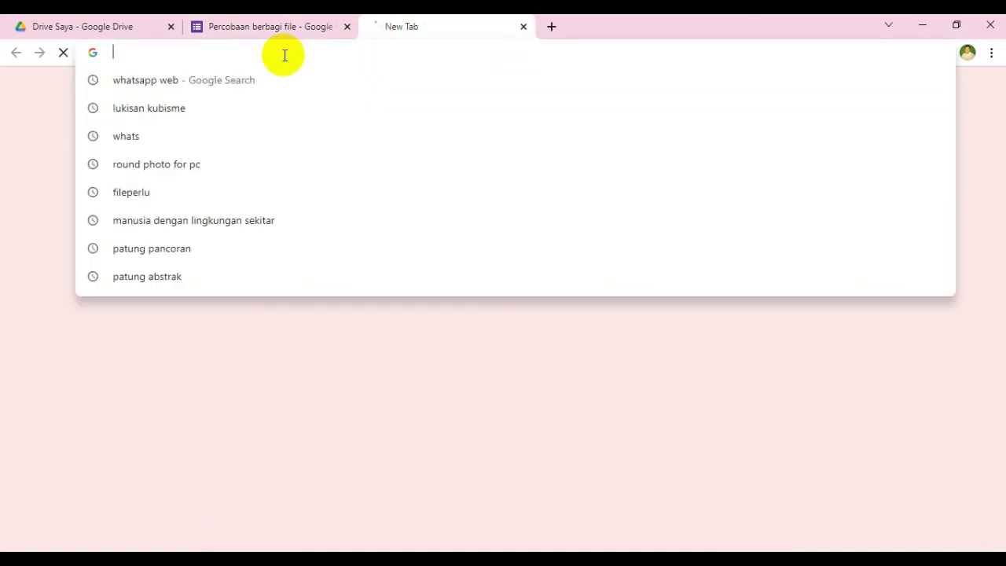
pyautogui.write('g')
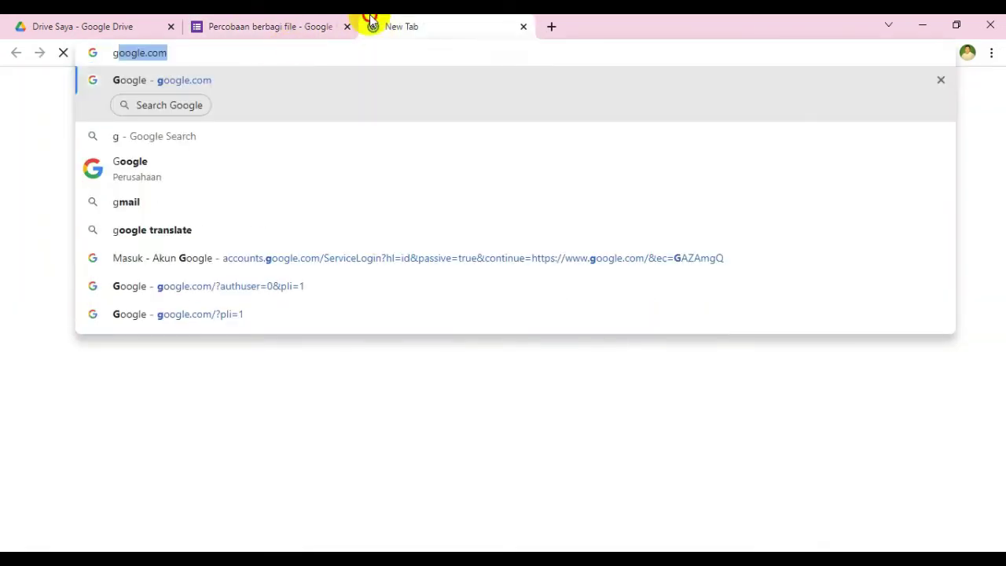
pyautogui.press('Return')
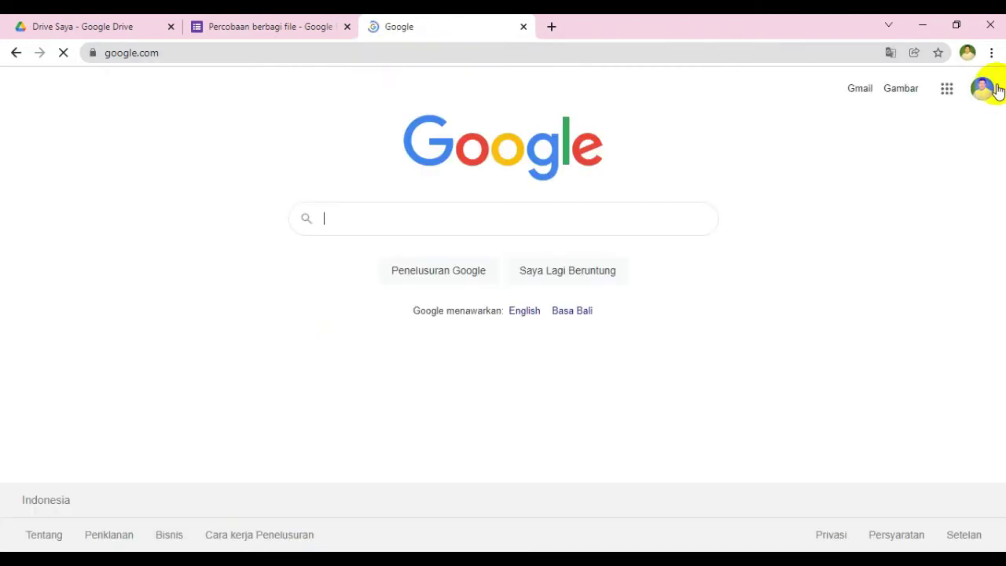
# Sign out of the current Google account from the account panel
pyautogui.click(984, 94)
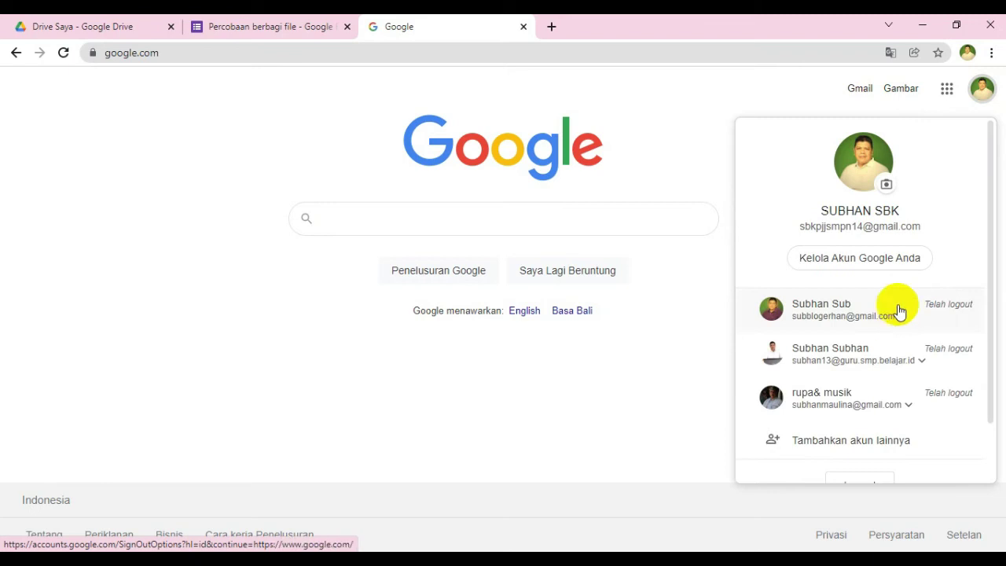
pyautogui.click(984, 96)
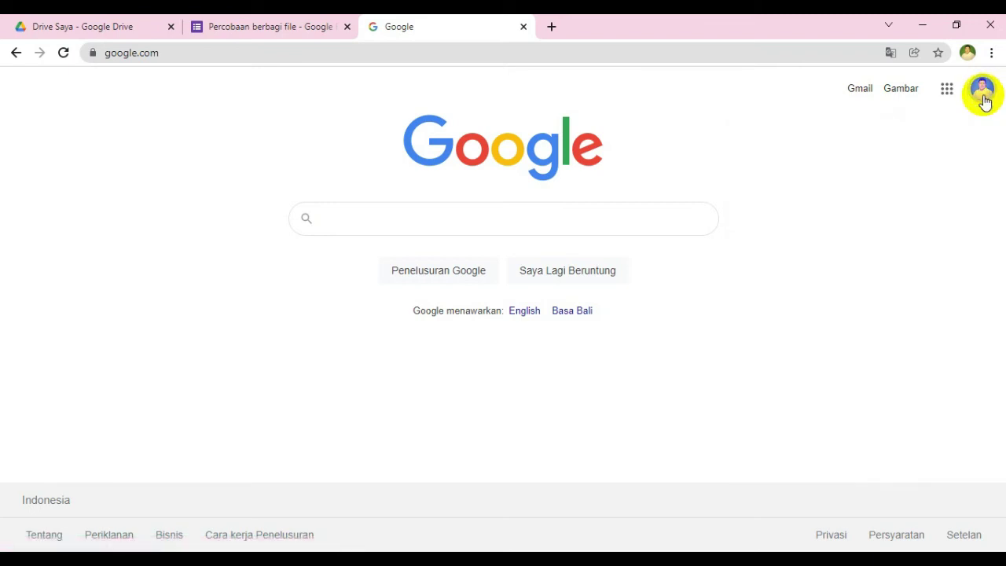
pyautogui.click(985, 96)
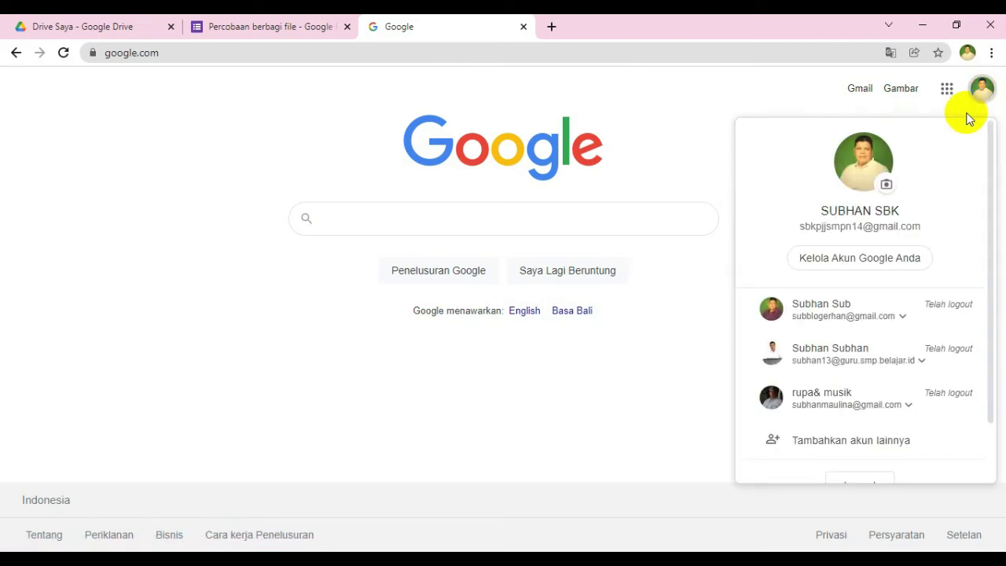
pyautogui.scroll(-1, 843, 387)
pyautogui.scroll(-1, 842, 386)
pyautogui.click(849, 417)
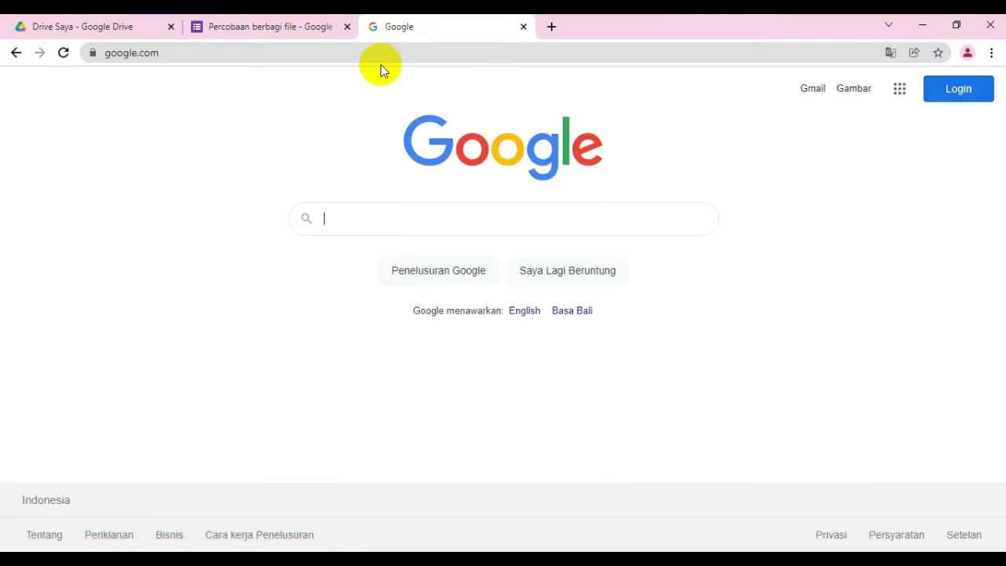
# Sign back in to the second account with its password and go to Gmail
pyautogui.click(967, 102)
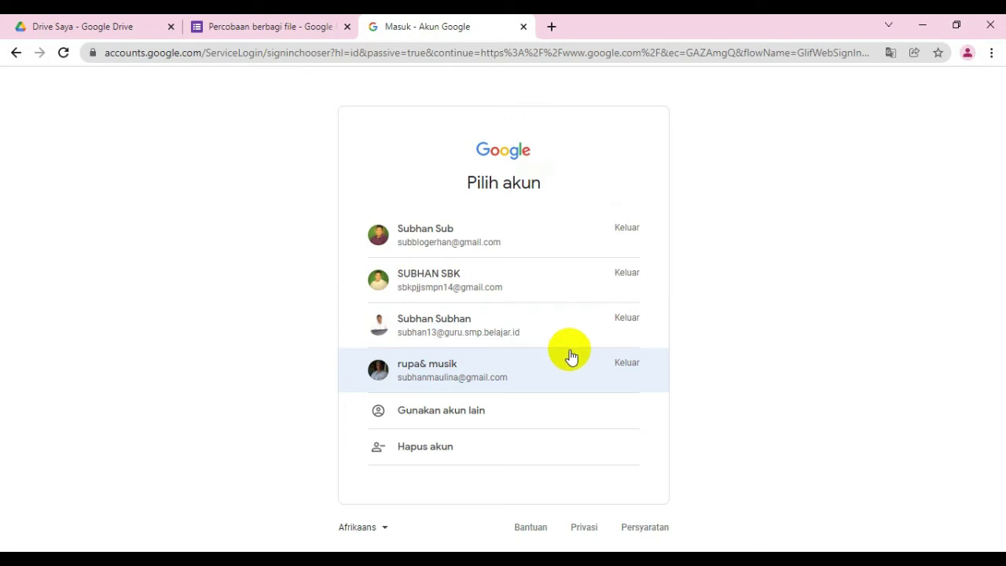
pyautogui.click(426, 381)
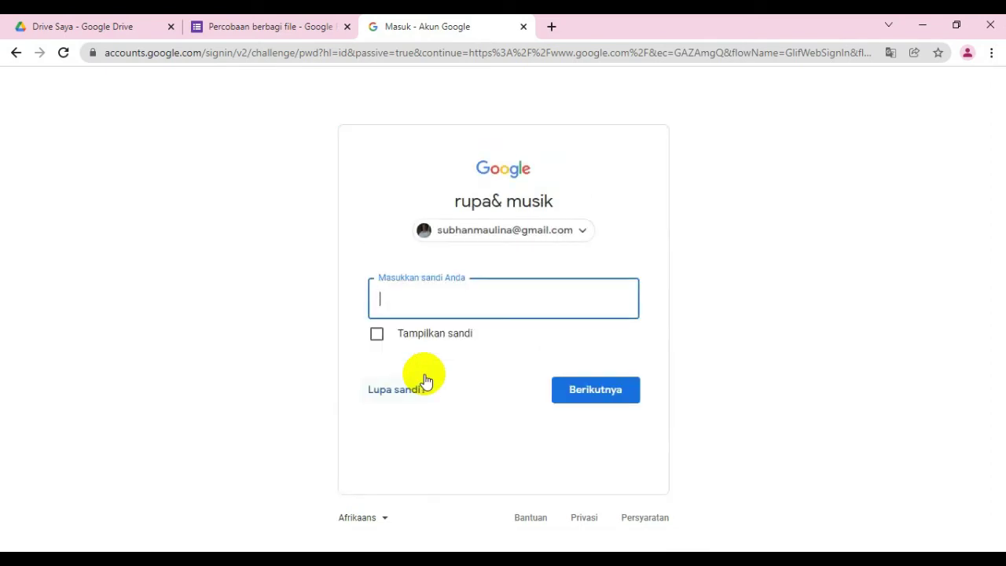
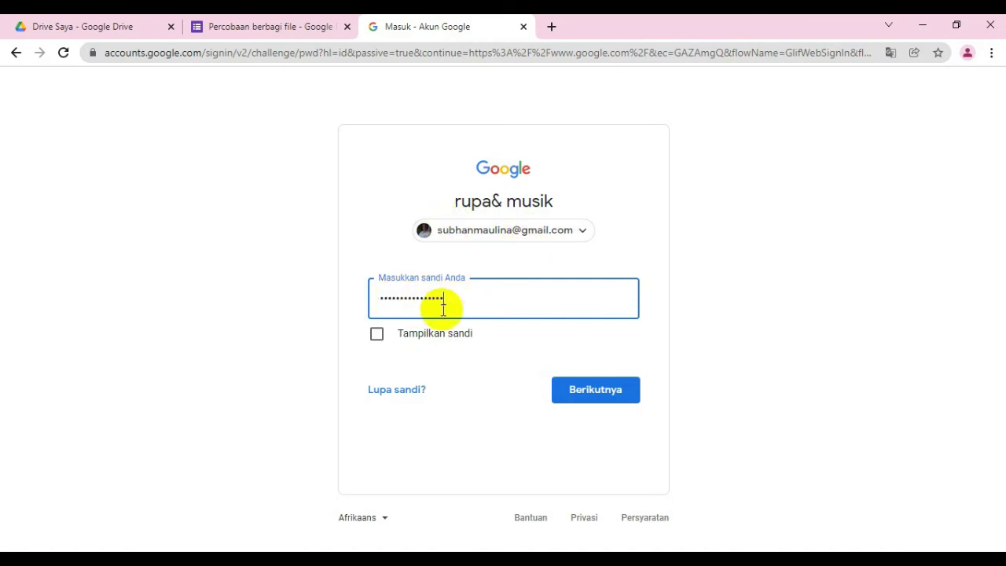
pyautogui.click(601, 394)
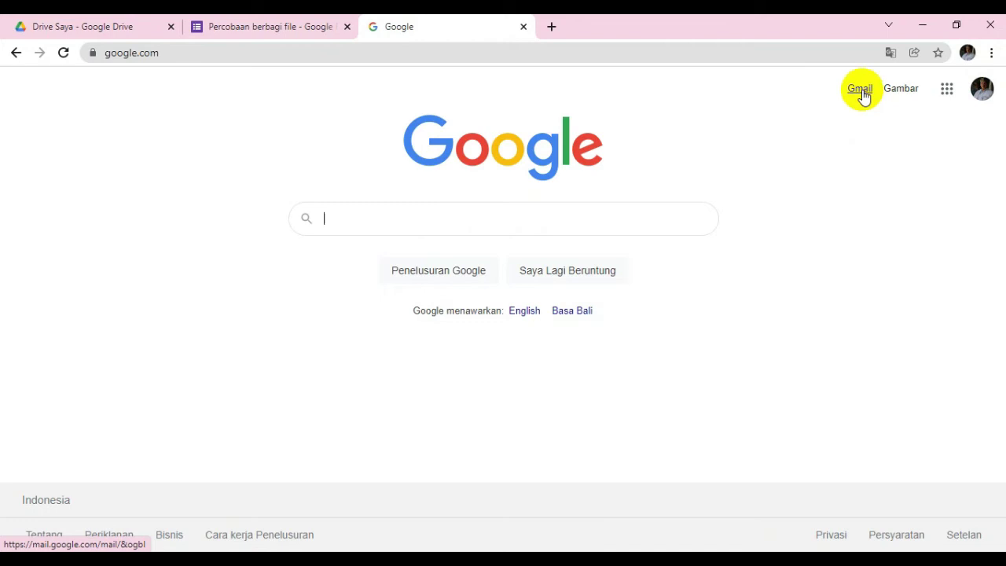
pyautogui.click(861, 90)
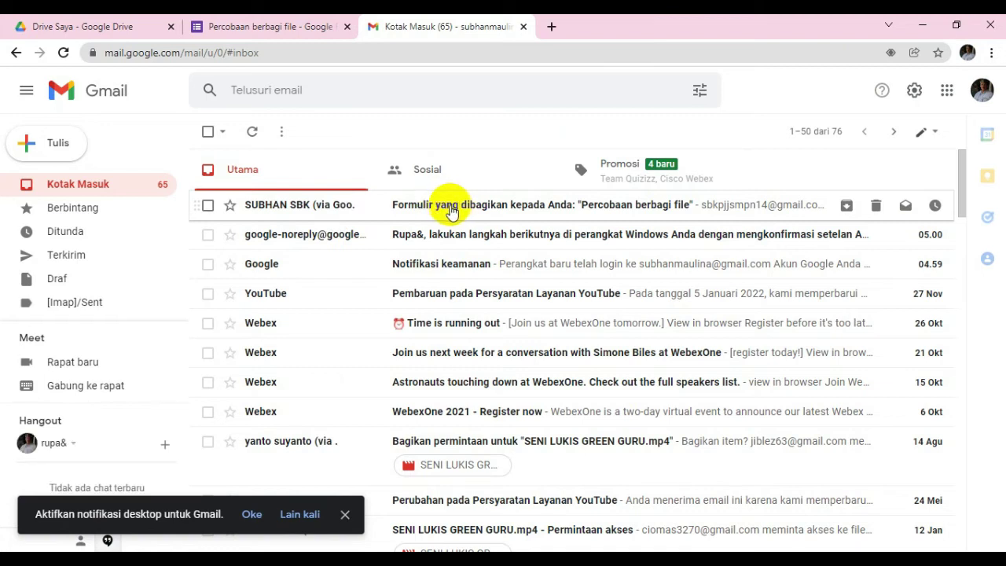
# Open the shared-form invitation email and launch Percobaan berbagi file from its Buka button
pyautogui.click(453, 211)
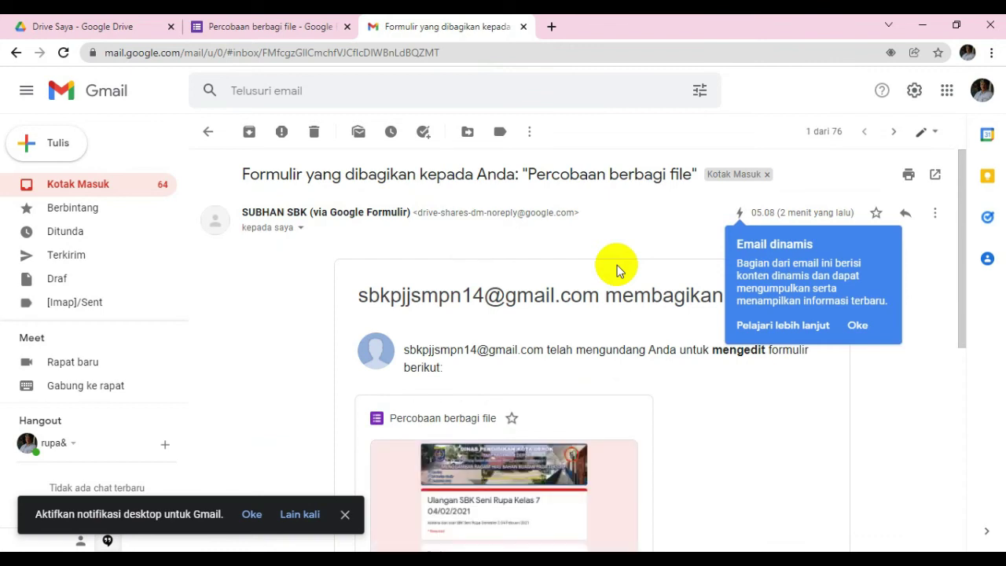
pyautogui.scroll(-1, 617, 265)
pyautogui.scroll(-2, 617, 267)
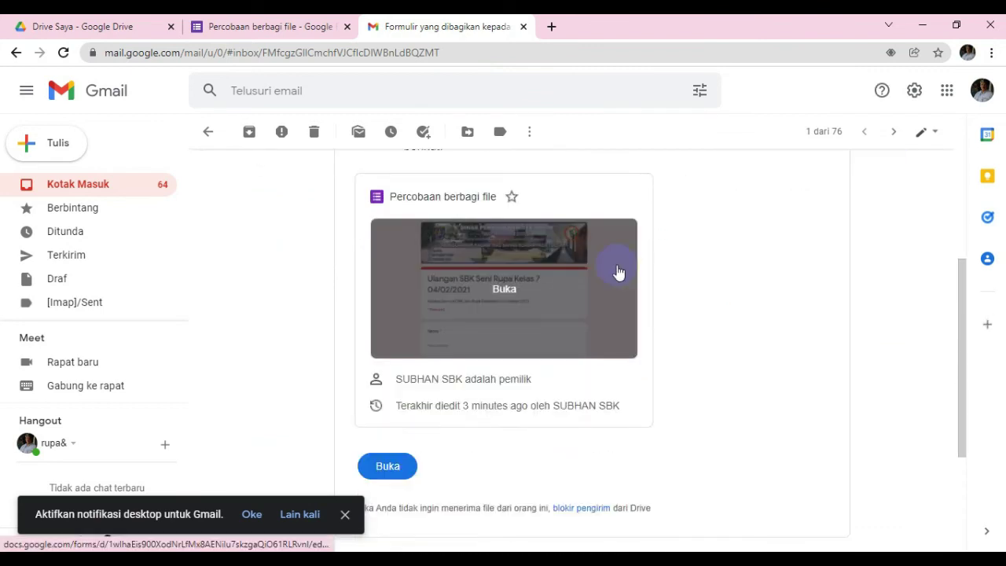
pyautogui.scroll(1, 617, 270)
pyautogui.scroll(1, 618, 270)
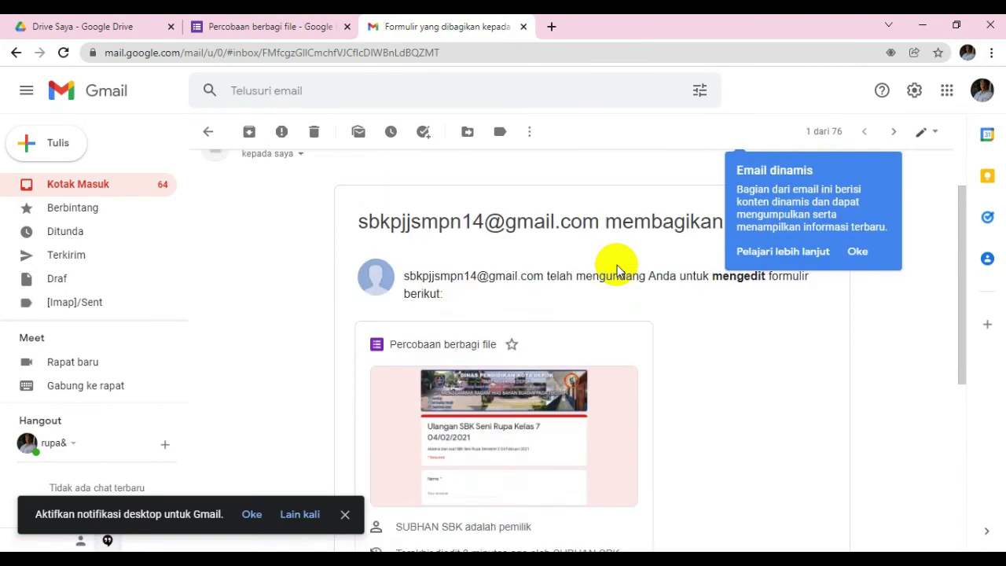
pyautogui.scroll(-3, 617, 270)
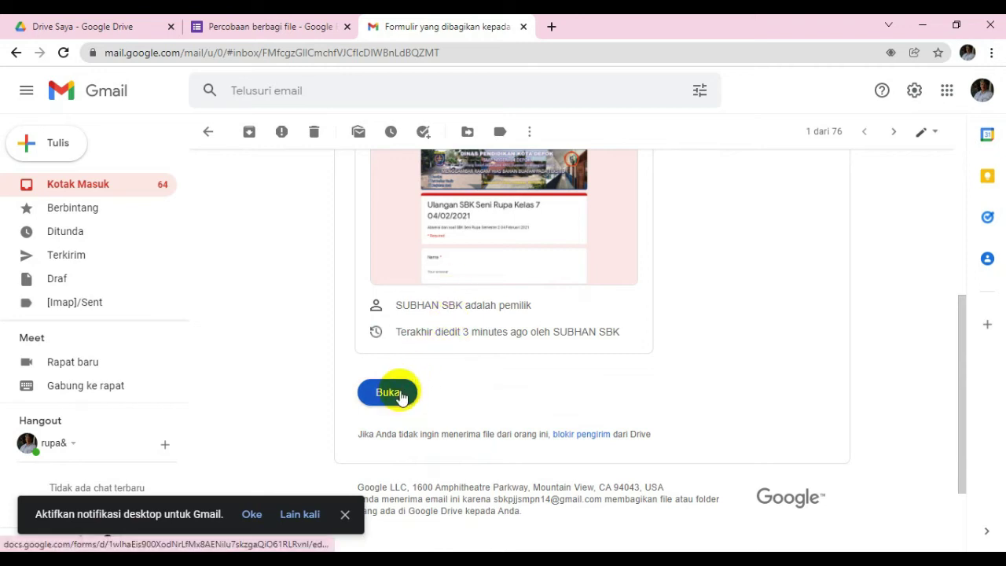
pyautogui.click(401, 397)
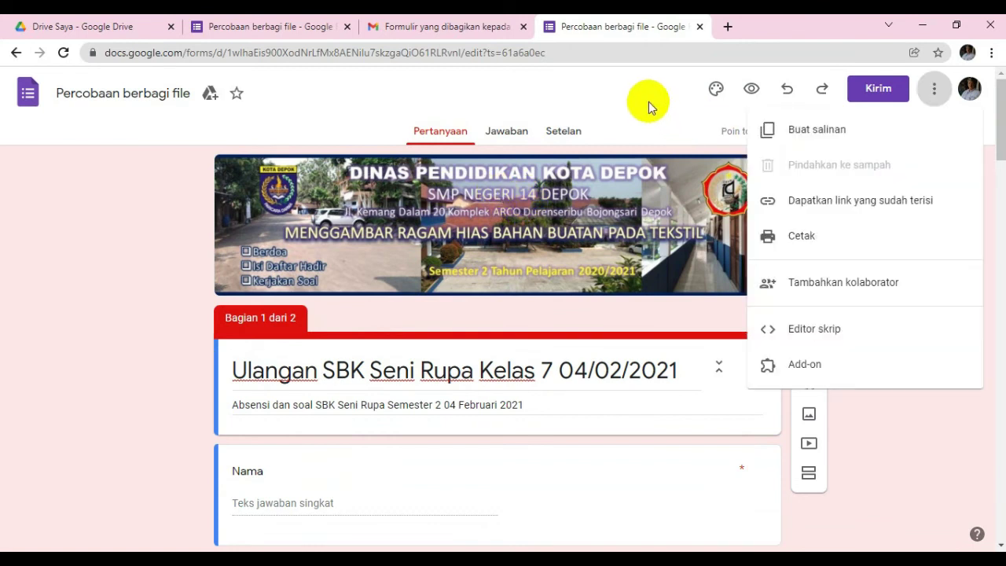
# Duplicate Percobaan berbagi file from the options menu, naming the copy 'SOAL PERCOBAAN'
pyautogui.click(649, 110)
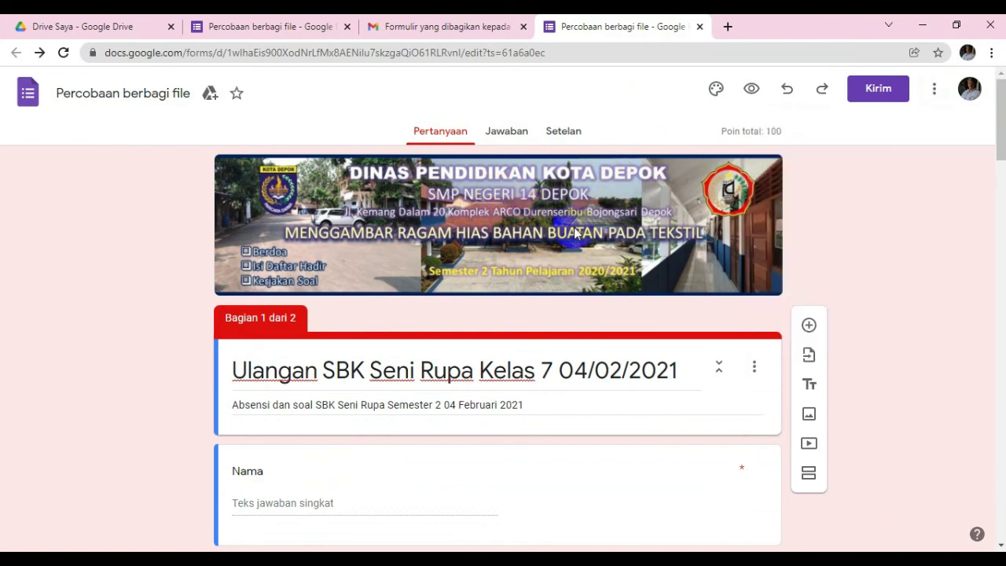
pyautogui.click(934, 94)
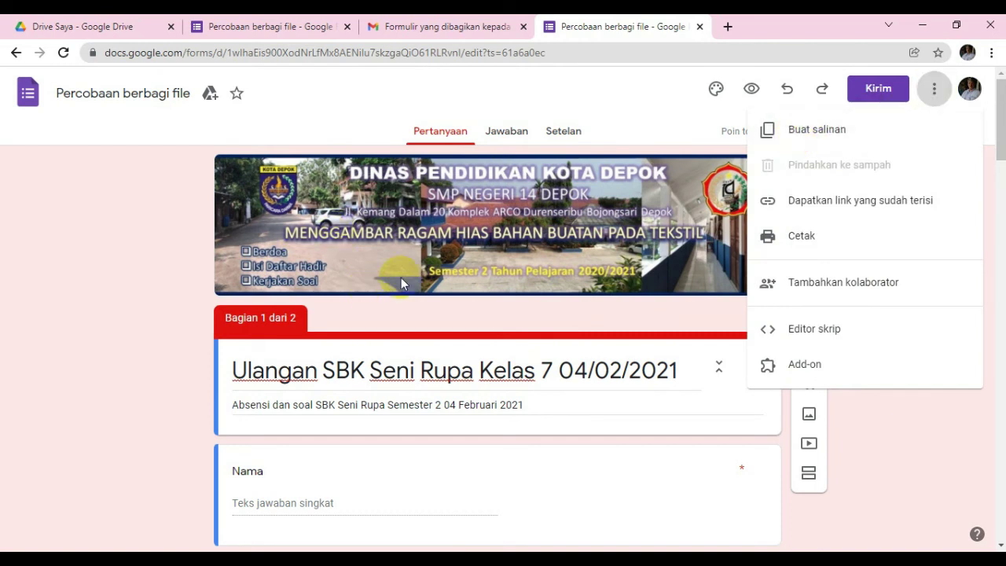
pyautogui.click(807, 132)
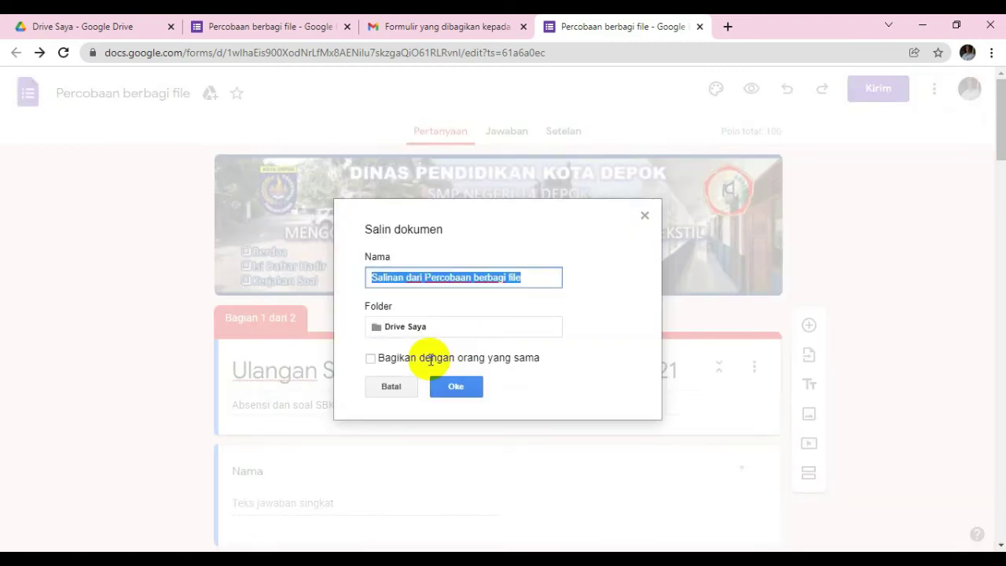
pyautogui.click(526, 276)
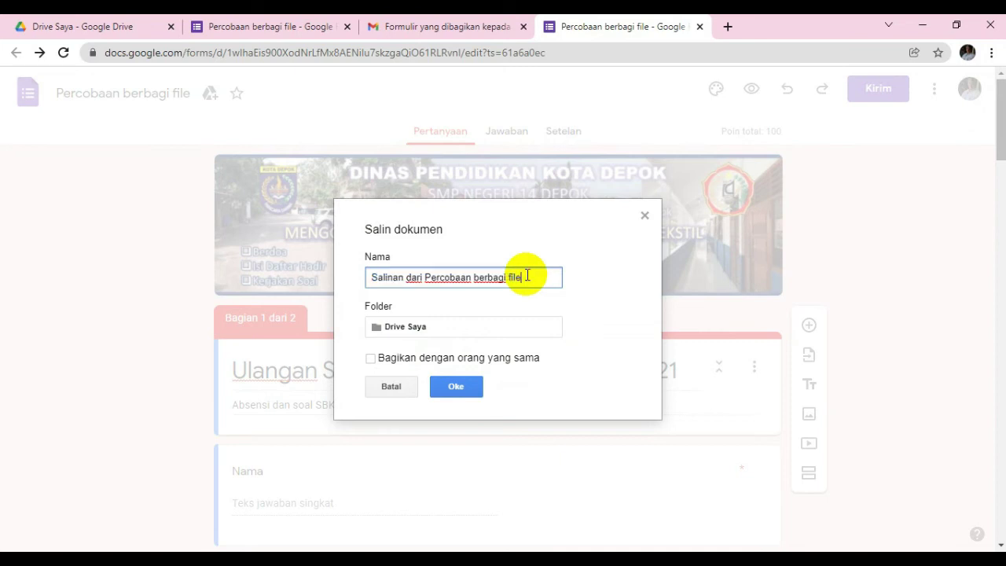
pyautogui.tripleClick(527, 275)
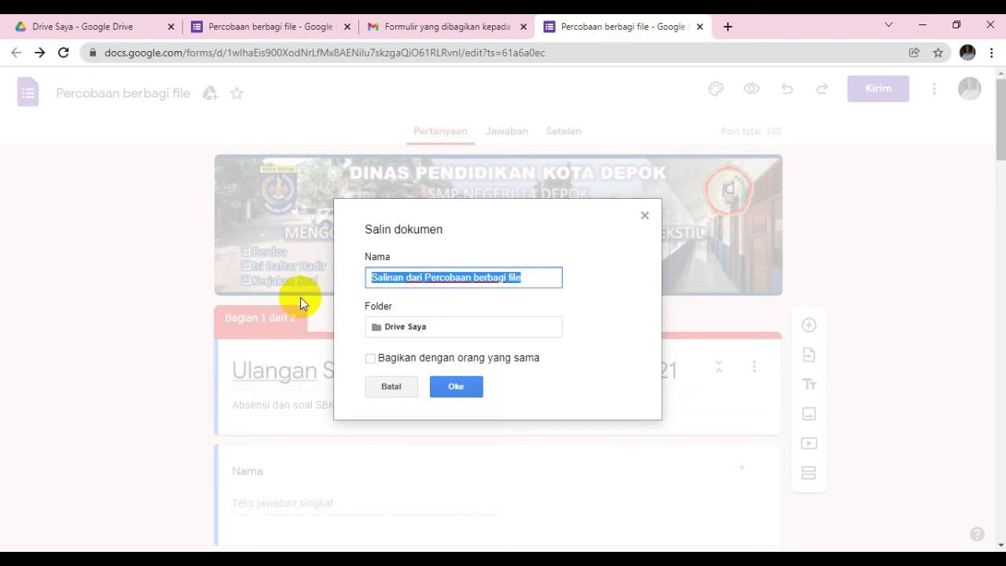
pyautogui.write('SOAL PERCON')
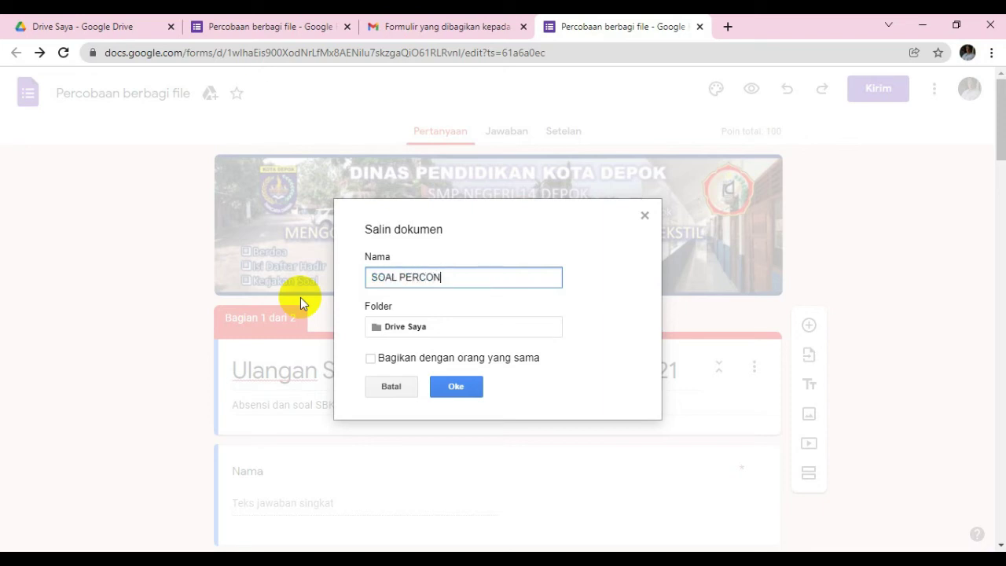
pyautogui.press('BackSpace')
pyautogui.write('BAAN')
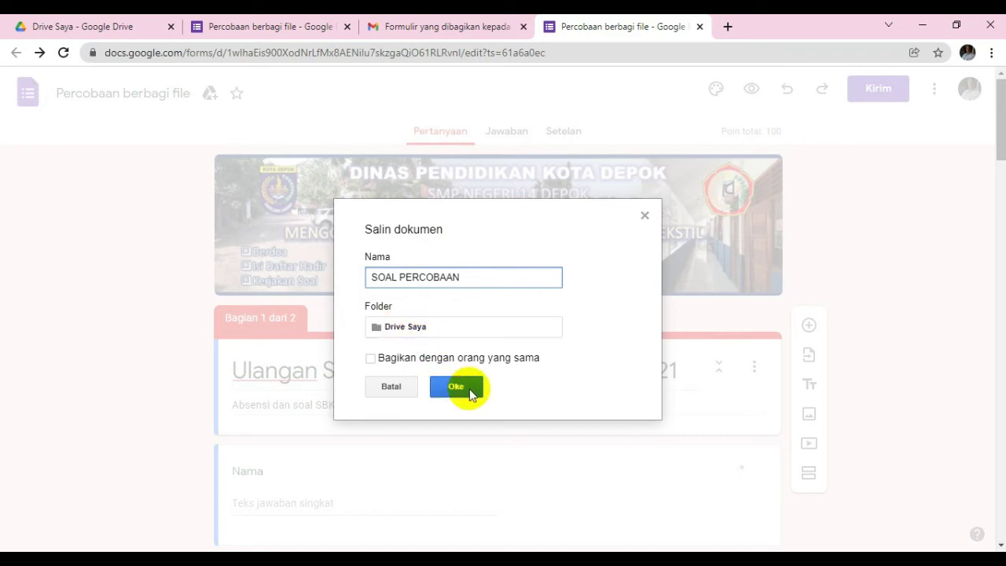
pyautogui.click(469, 390)
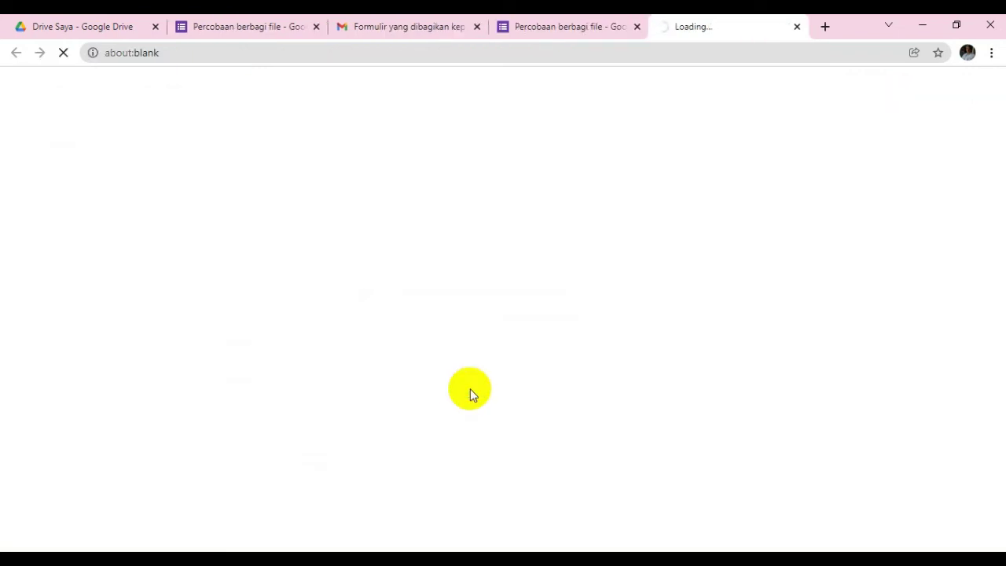
# Log out of the current Google account from the Forms account menu
pyautogui.click(969, 91)
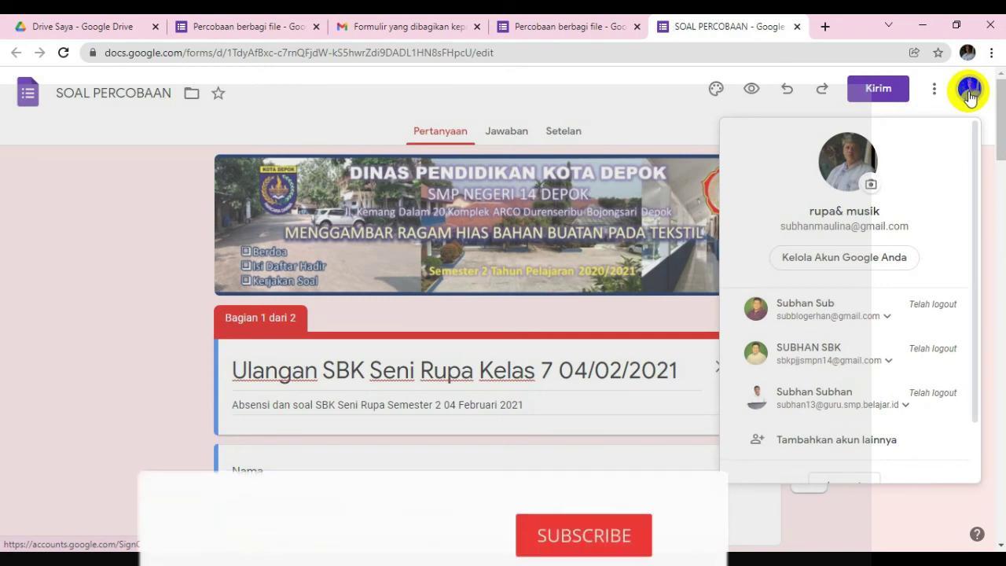
pyautogui.scroll(-2, 830, 338)
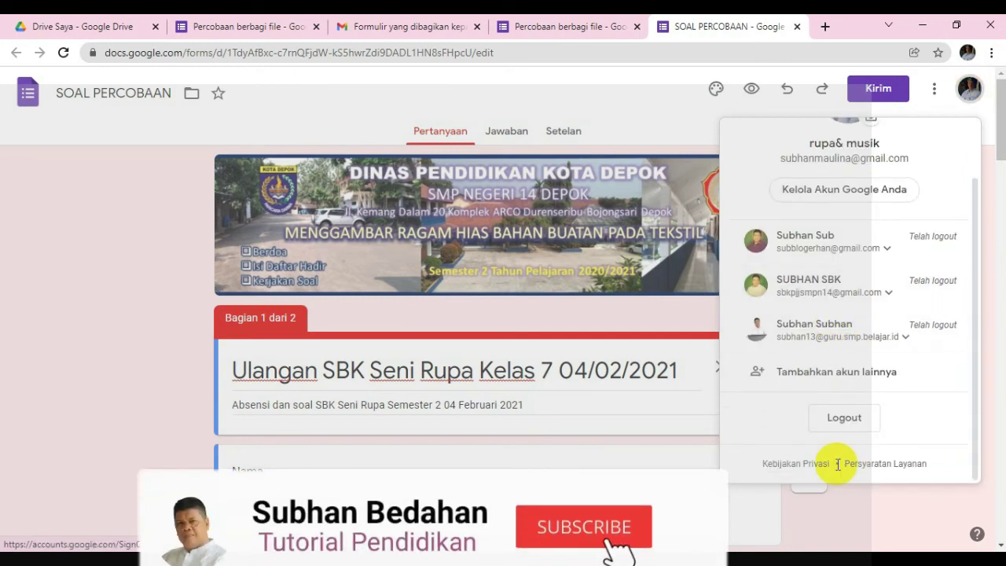
pyautogui.click(853, 422)
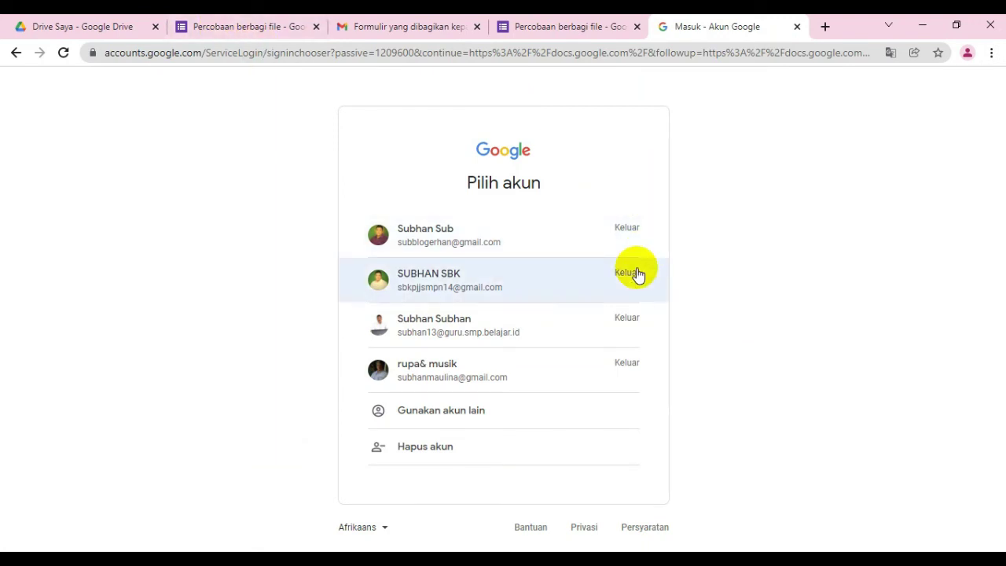
# Sign in to the second Google account by choosing it and re-entering its password
pyautogui.click(430, 372)
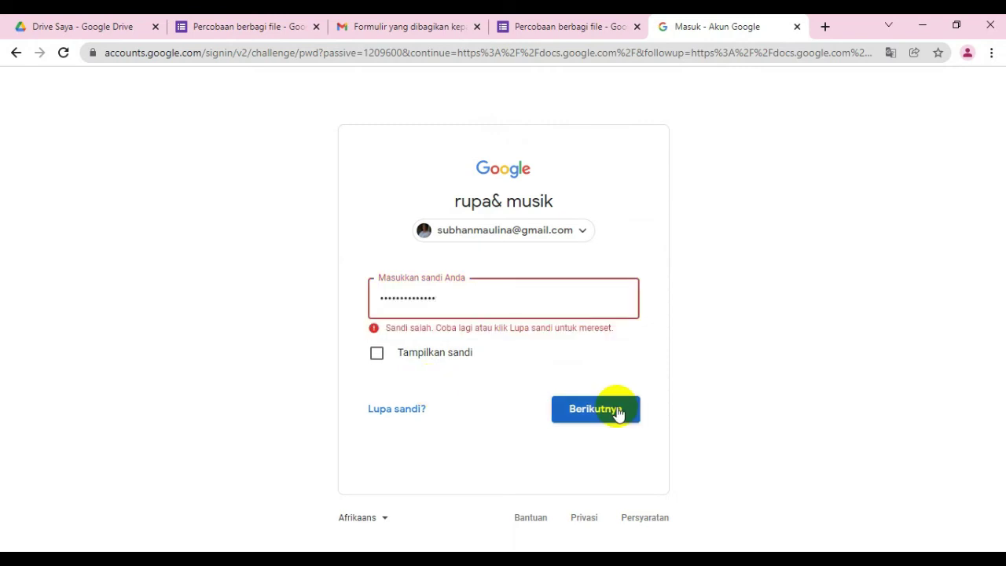
pyautogui.click(594, 409)
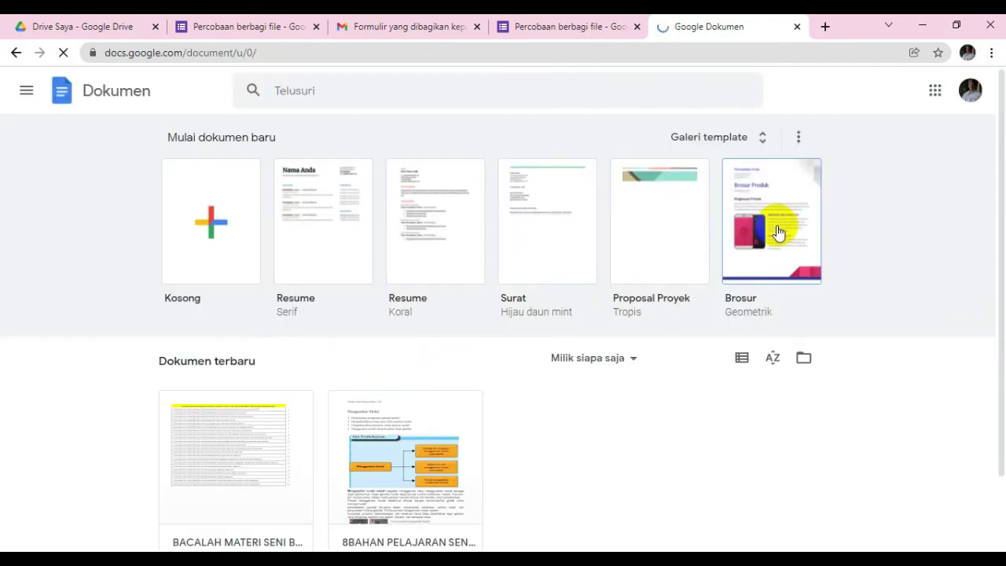
pyautogui.click(935, 92)
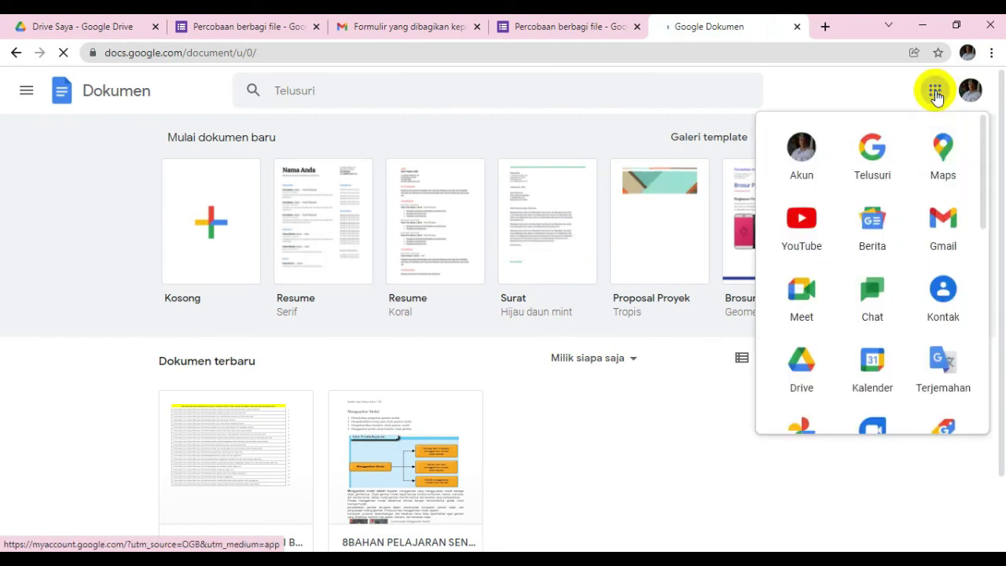
# Open Google Drive, open the SOAL PERCOBAAN copy, then return to the My Drive tab
pyautogui.click(803, 368)
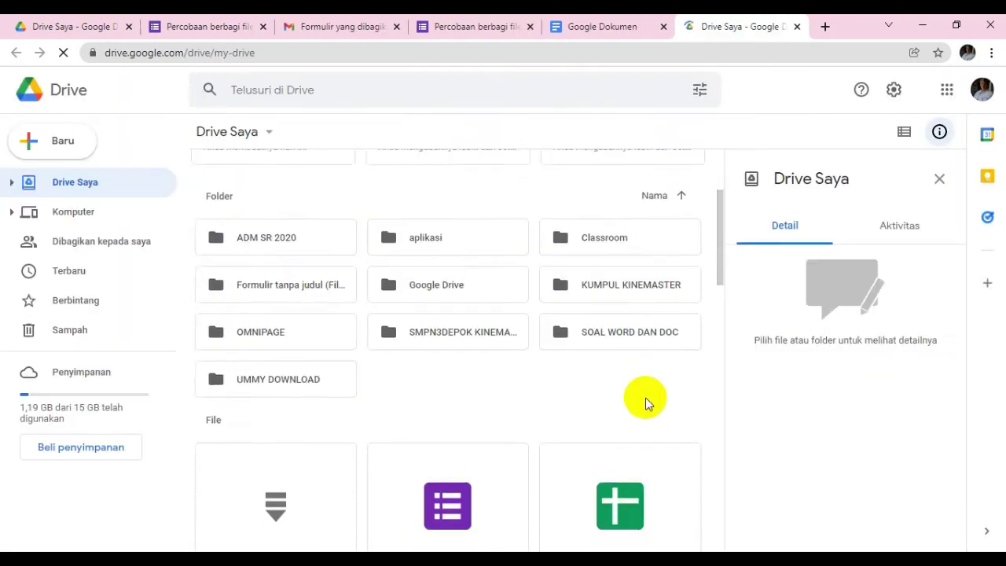
pyautogui.scroll(-2, 645, 398)
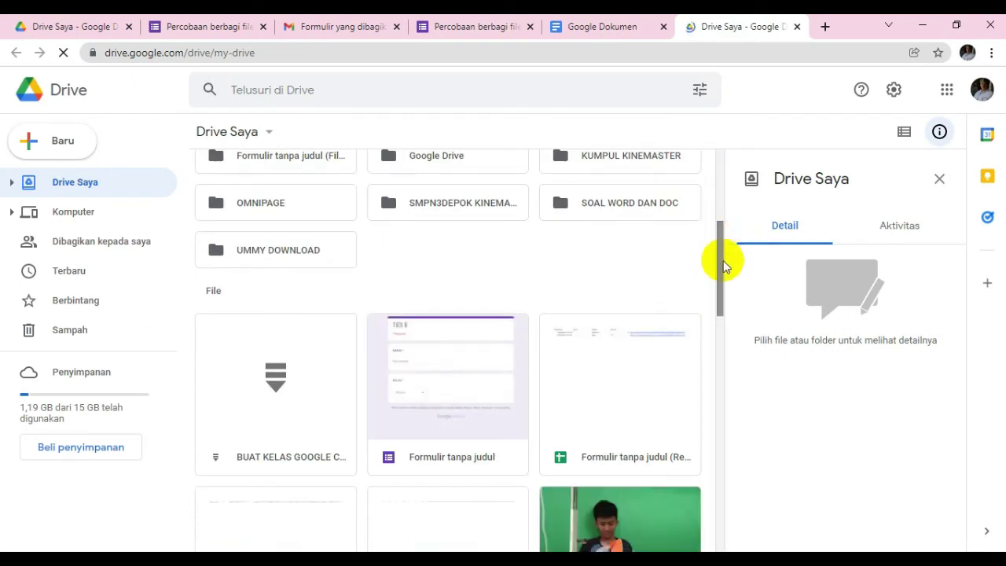
pyautogui.scroll(3, 724, 251)
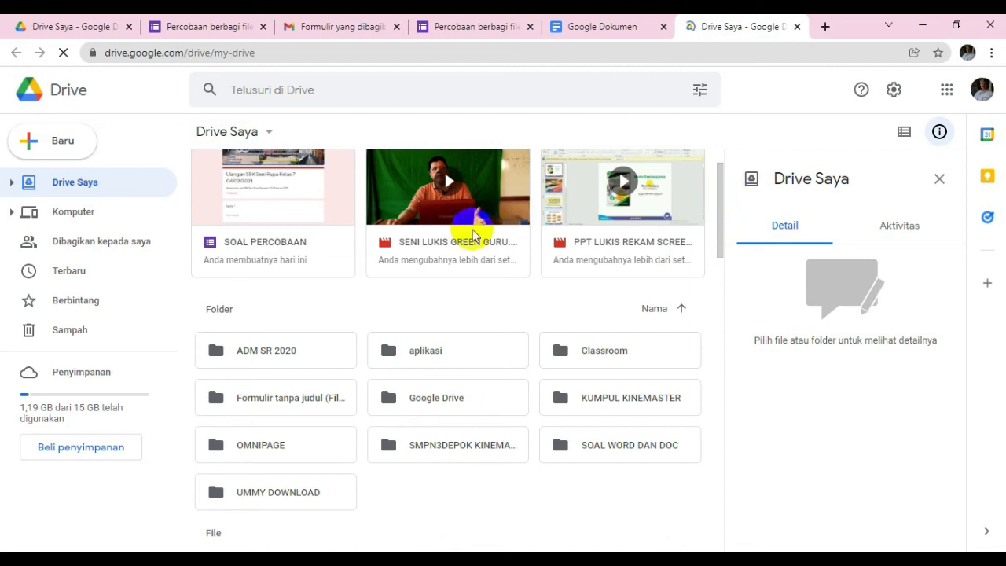
pyautogui.scroll(1, 236, 283)
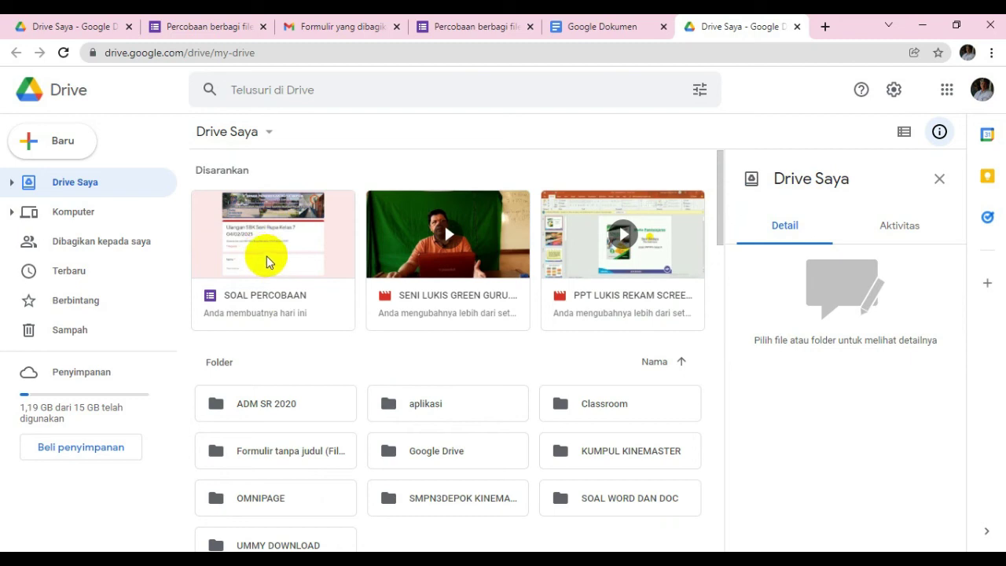
pyautogui.doubleClick(266, 255)
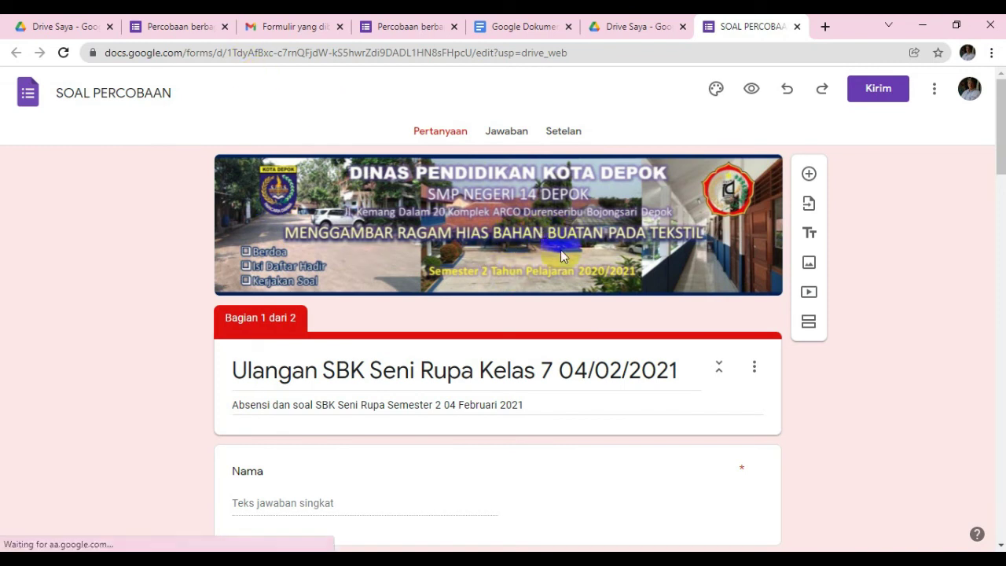
pyautogui.hotkey('ctrl', 'shift', 'Tab')
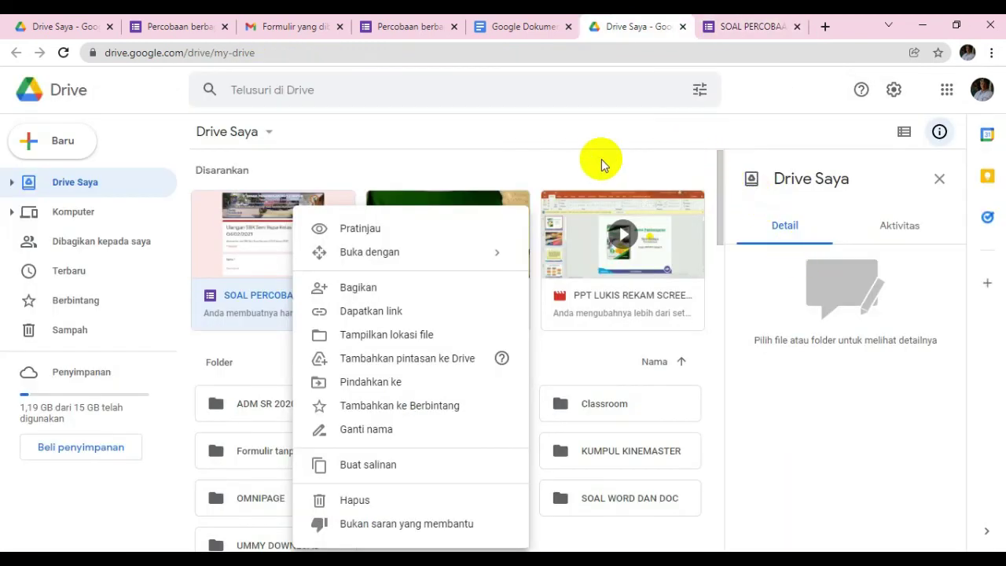
pyautogui.click(602, 163)
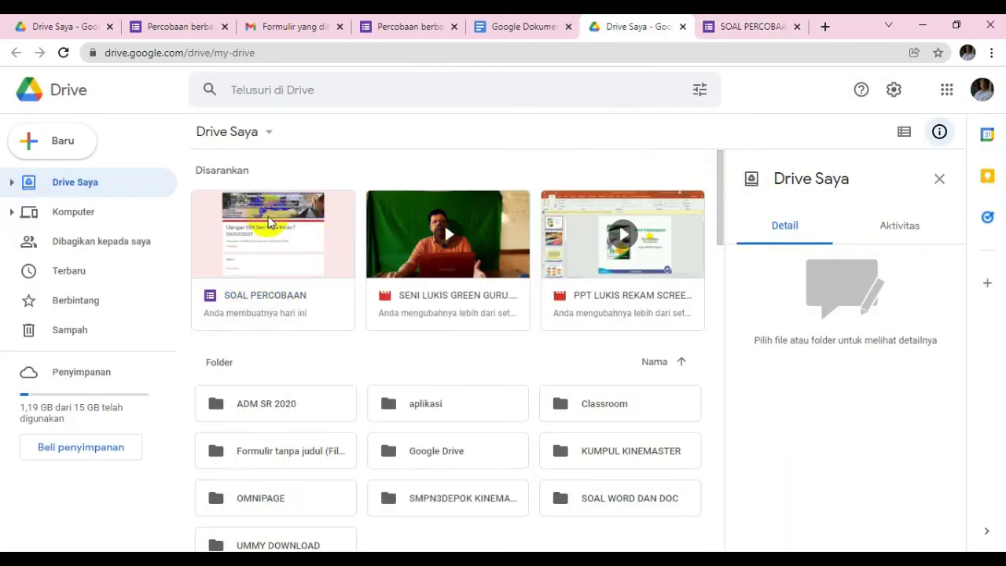
# Create a new folder named 'SOAL ULANGAN SEMESTER 1 2021' in Drive Saya
pyautogui.rightClick(453, 365)
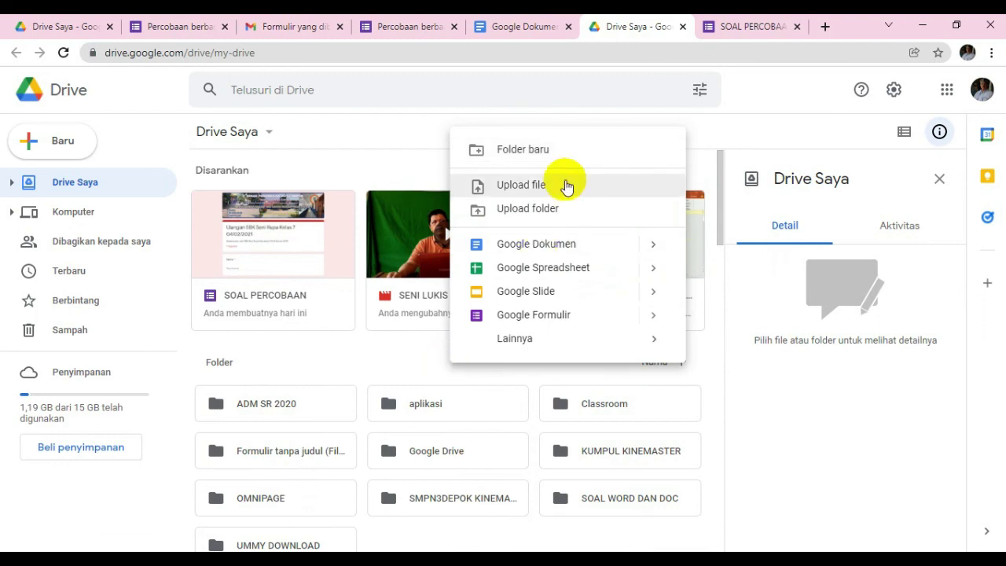
pyautogui.click(552, 149)
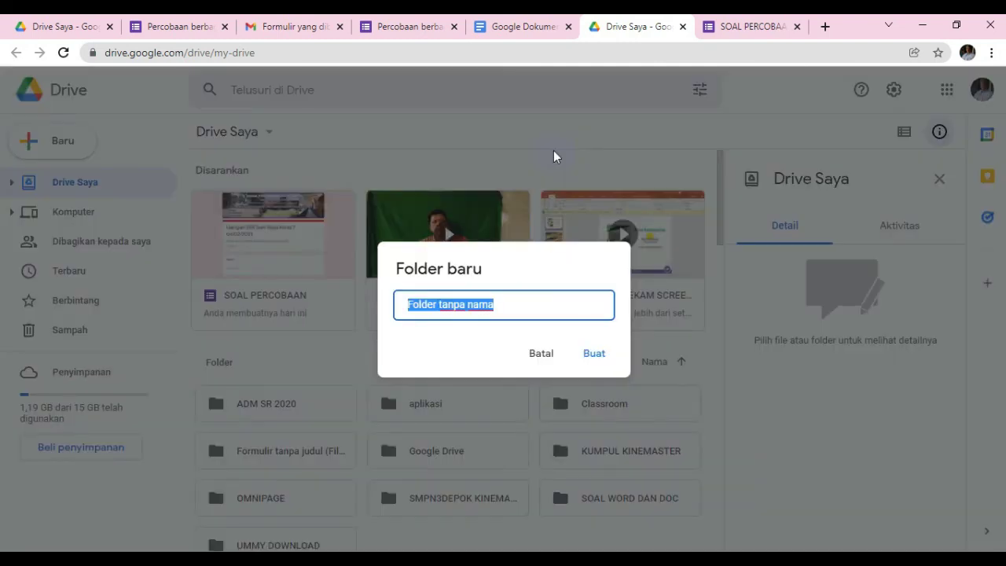
pyautogui.write('SOAL')
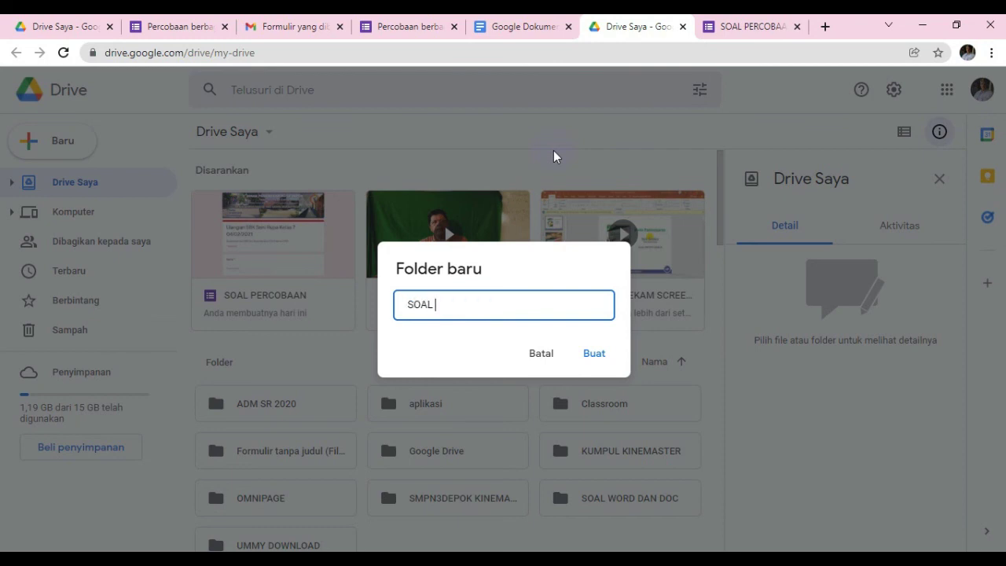
pyautogui.write(' ULANGAN')
pyautogui.write(' SEMESTER 1')
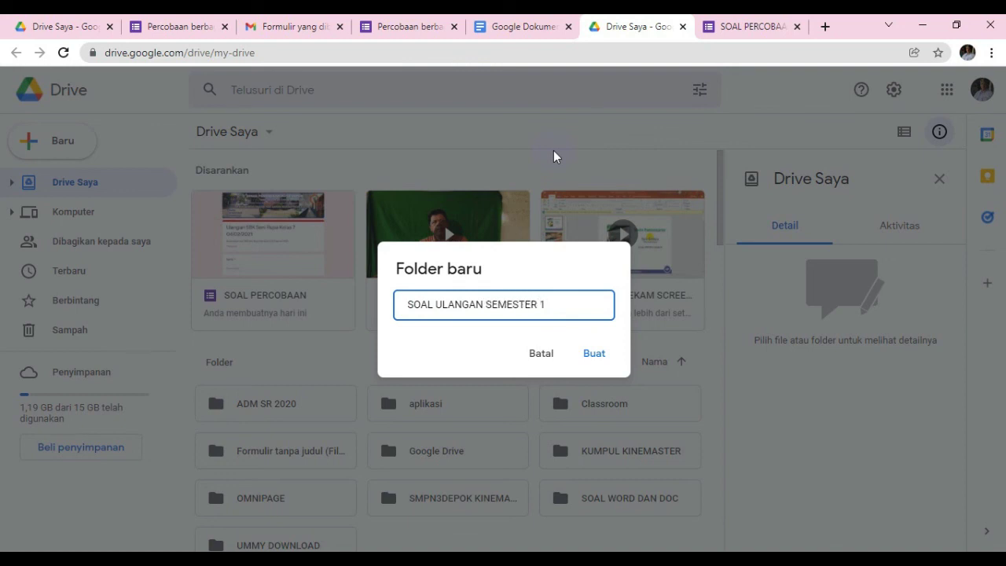
pyautogui.write(' 2021')
pyautogui.click(595, 355)
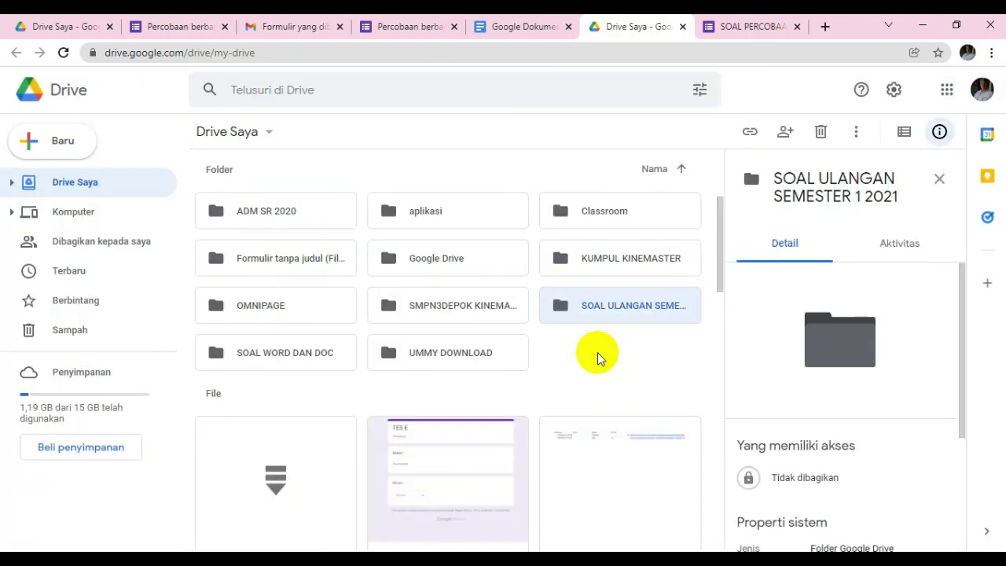
# Select the new folder, then scroll up and select the SOAL PERCOBAAN form
pyautogui.click(601, 315)
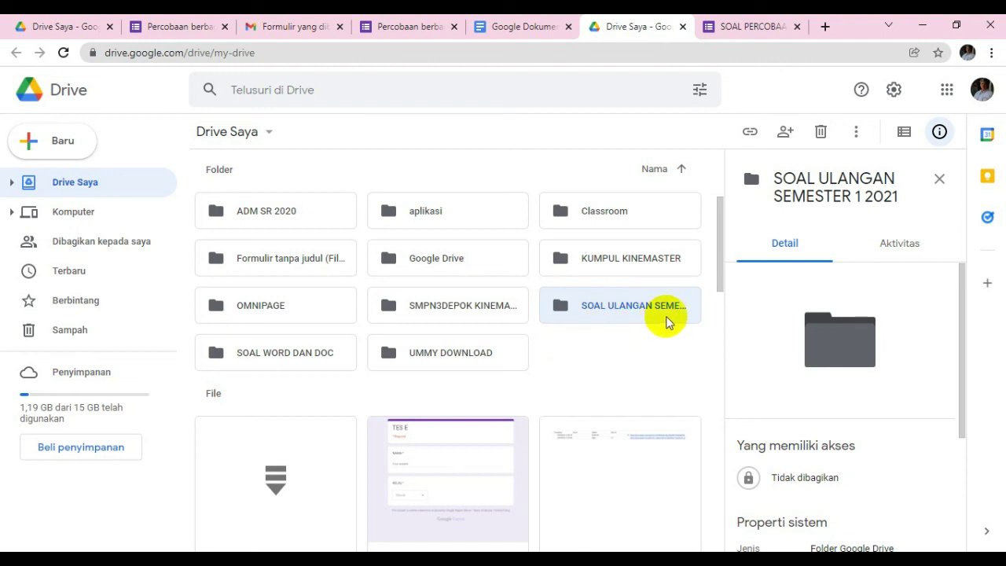
pyautogui.click(722, 249)
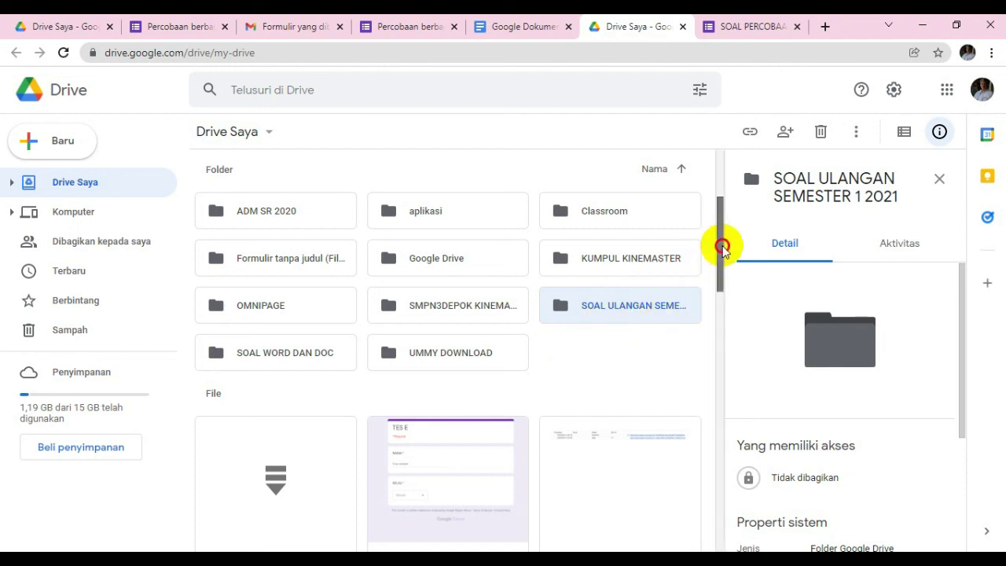
pyautogui.moveTo(722, 248); pyautogui.dragTo(724, 198)
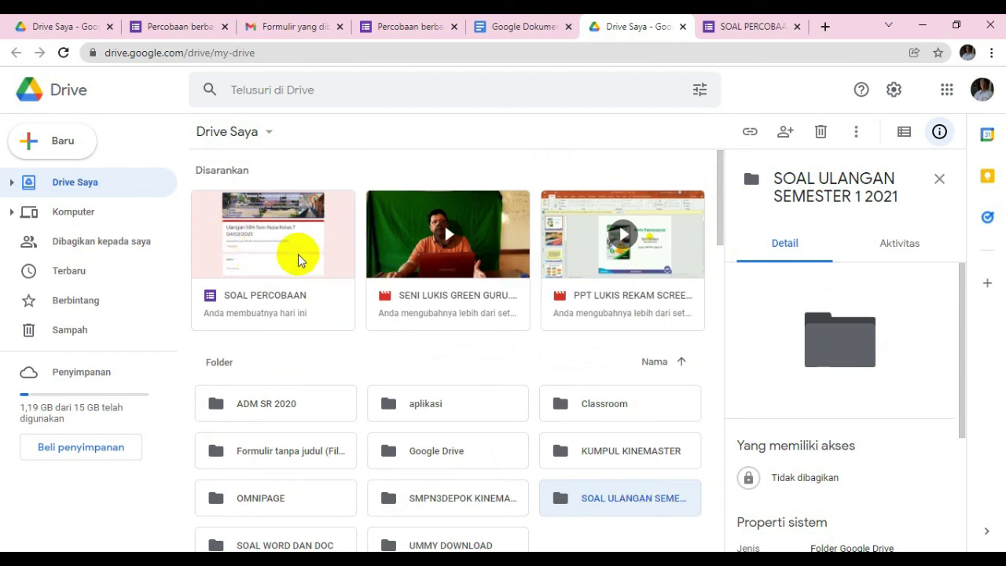
pyautogui.click(270, 248)
# Move SOAL PERCOBAAN with Pindahkan ke into the SOAL ULANGAN SEMESTER 1 2021 folder
pyautogui.rightClick(270, 248)
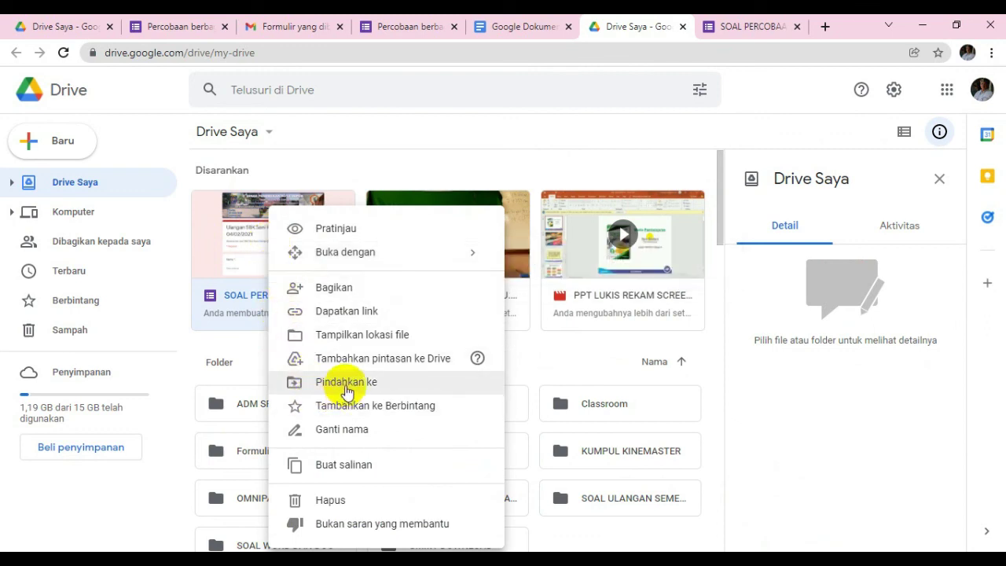
pyautogui.click(347, 390)
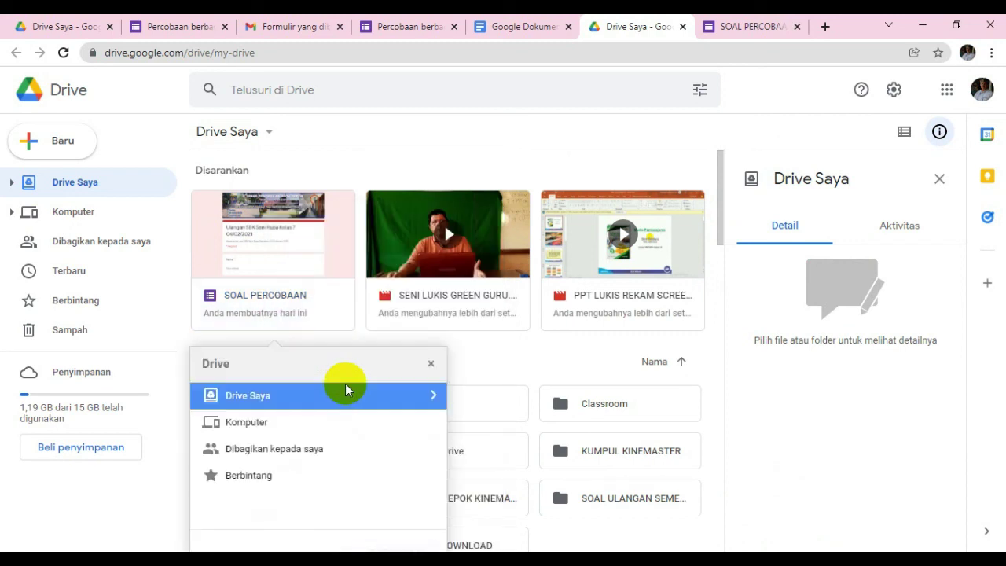
pyautogui.scroll(-1, 506, 388)
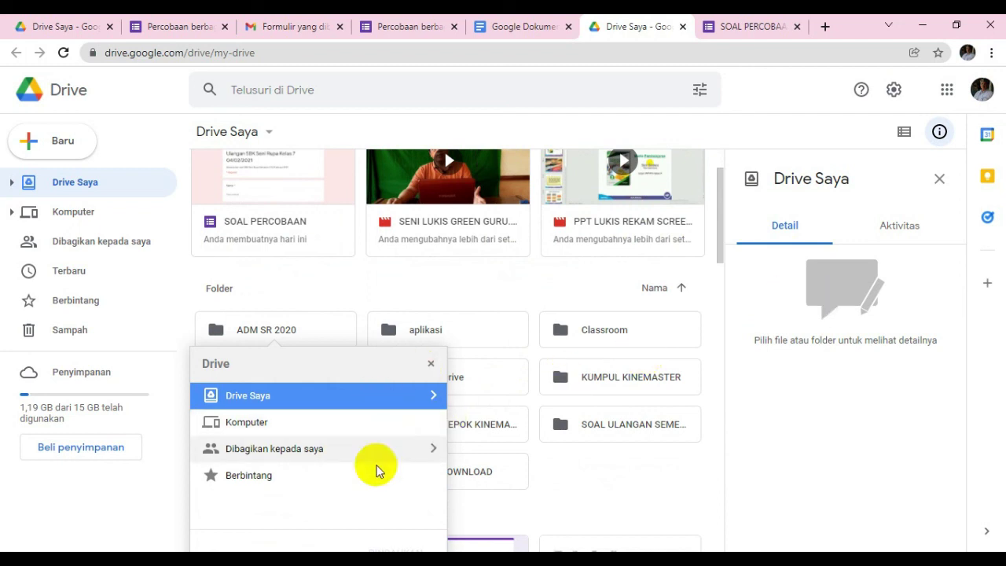
pyautogui.rightClick(249, 205)
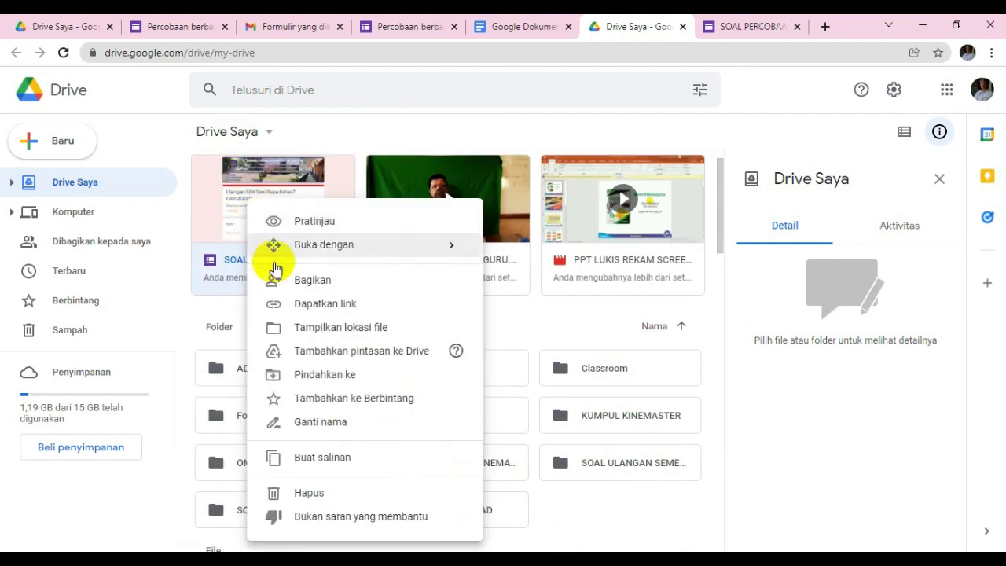
pyautogui.click(347, 377)
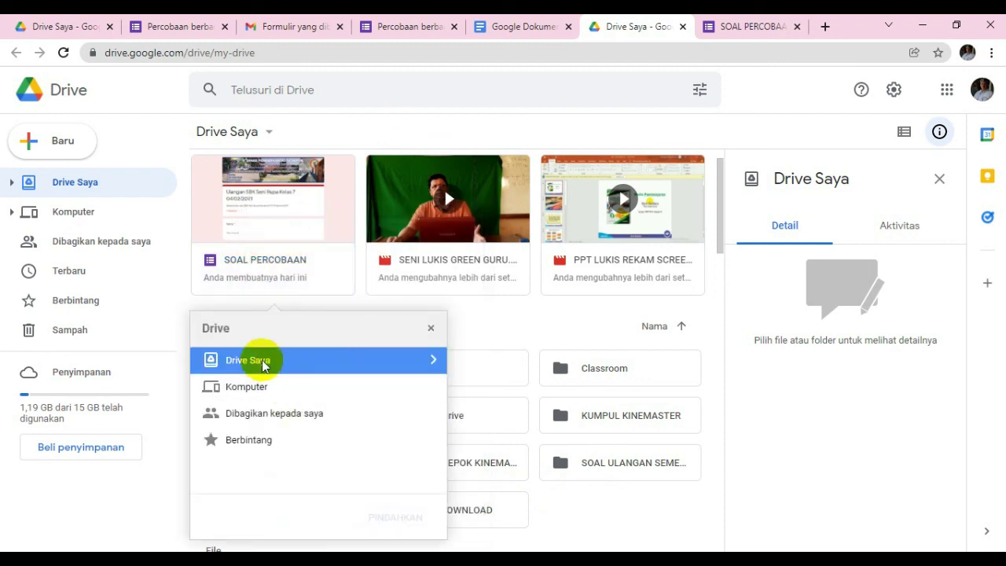
pyautogui.click(430, 362)
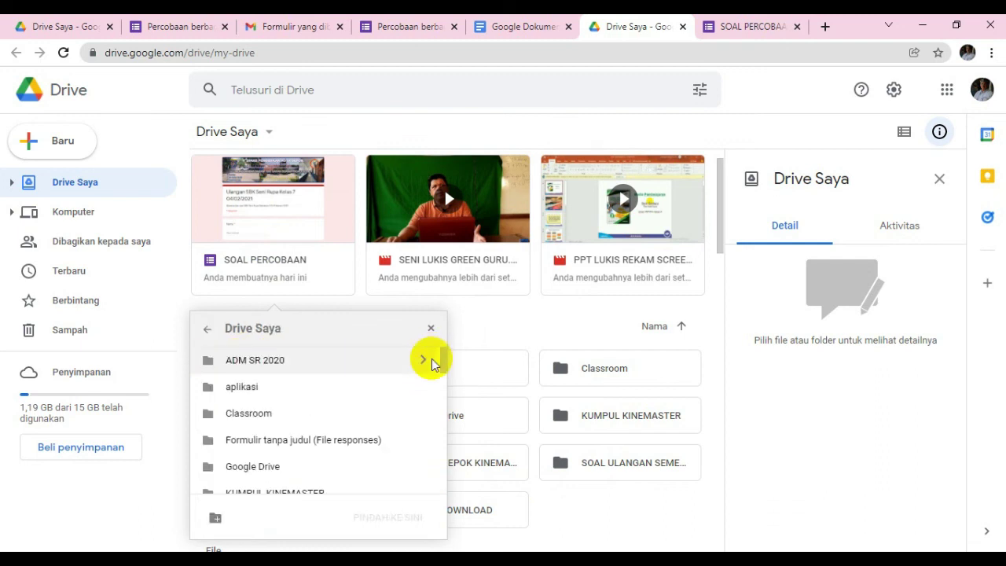
pyautogui.scroll(-1, 343, 398)
pyautogui.scroll(-1, 344, 401)
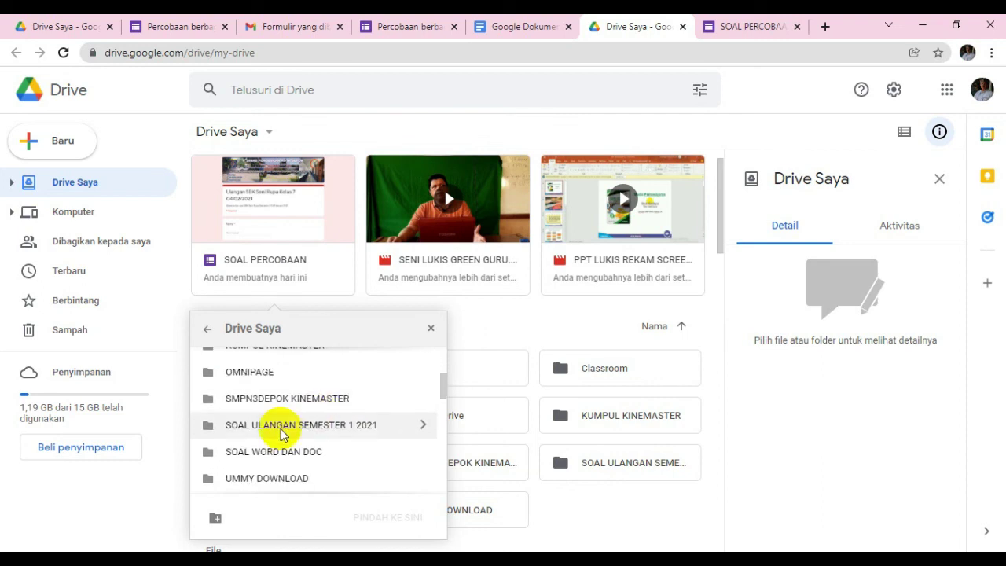
pyautogui.click(283, 435)
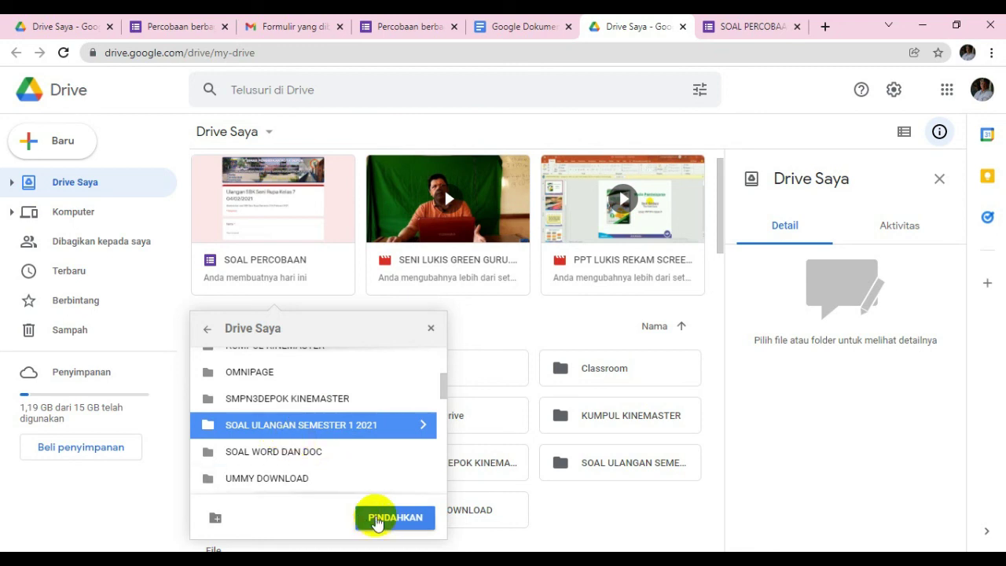
pyautogui.click(378, 519)
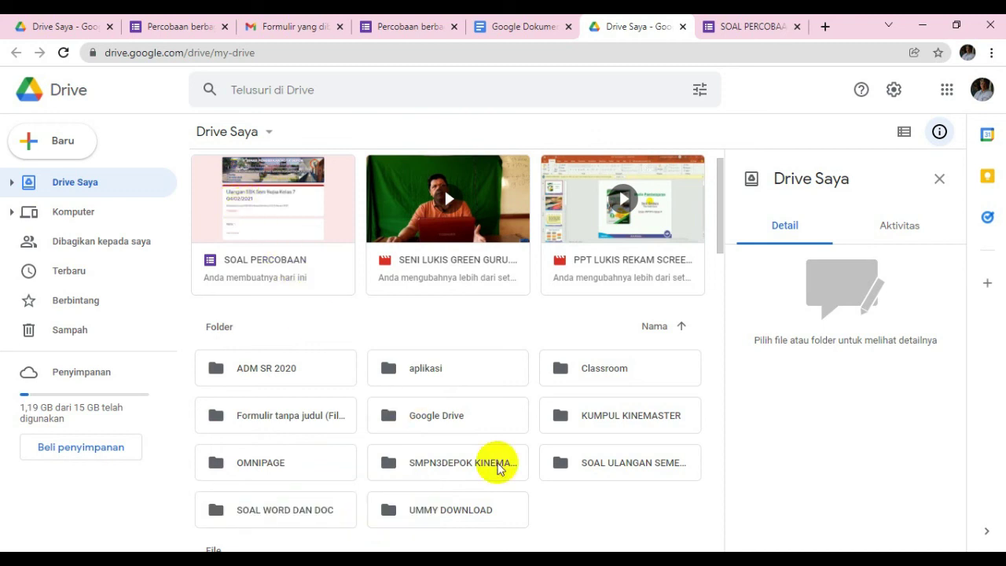
# Open the SOAL ULANGAN SEMESTER 1 2021 folder and select the SOAL PERCOBAAN form inside
pyautogui.doubleClick(572, 465)
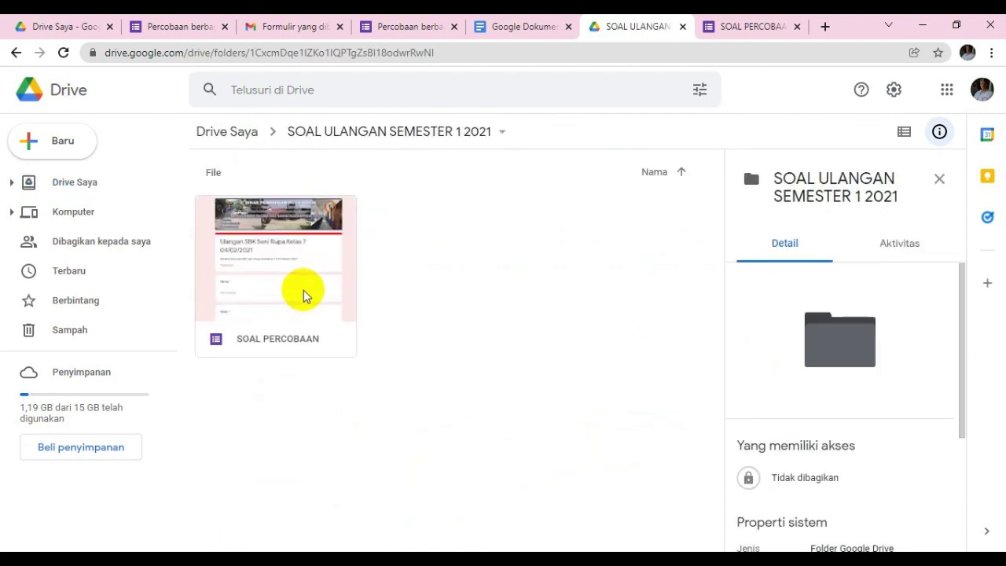
pyautogui.click(16, 53)
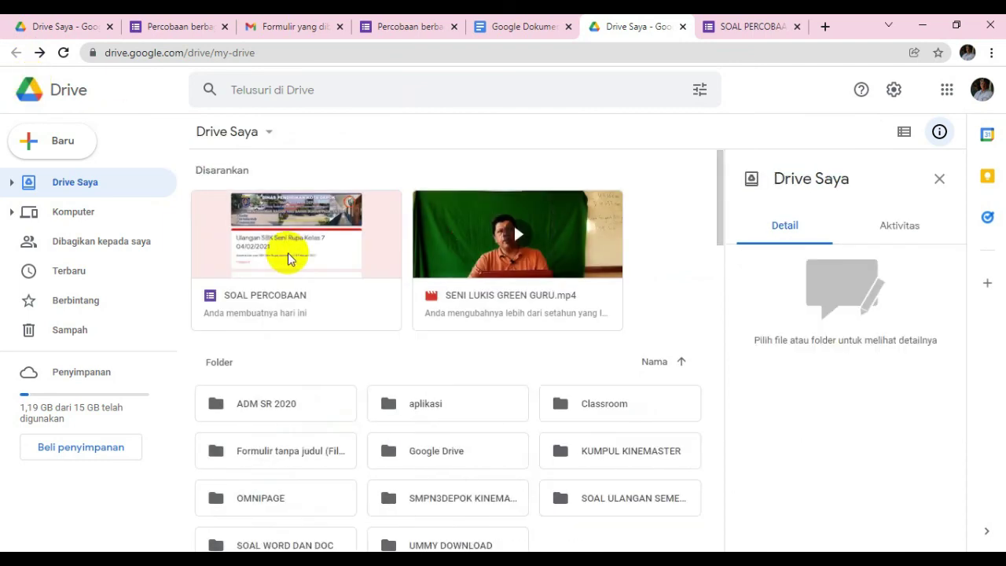
pyautogui.scroll(-1, 629, 488)
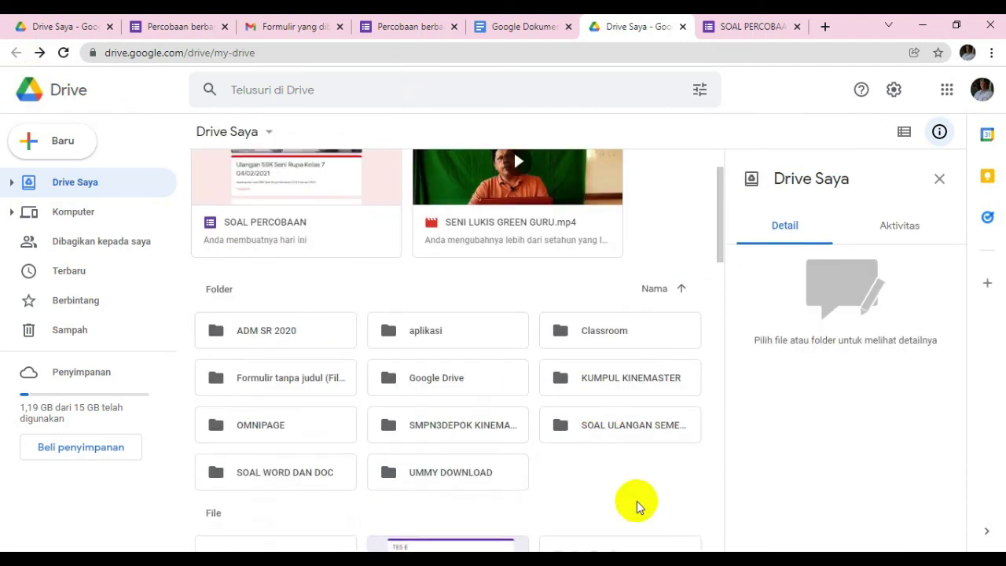
pyautogui.doubleClick(619, 431)
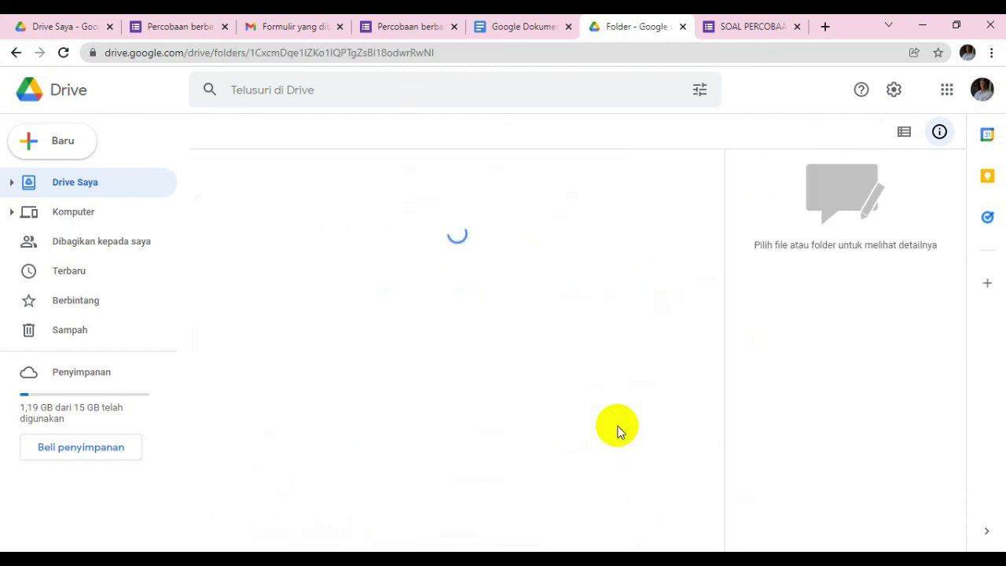
pyautogui.click(16, 55)
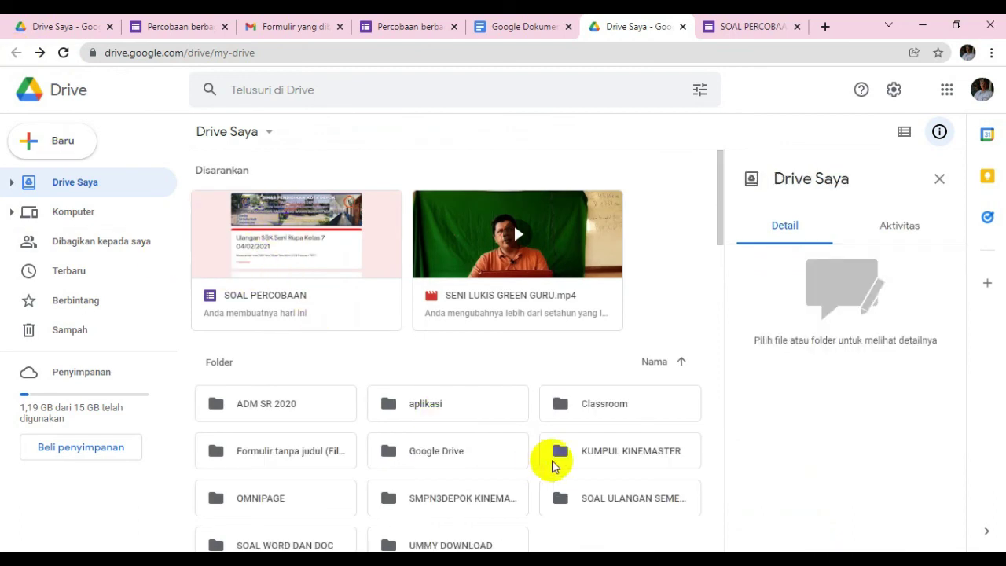
pyautogui.click(606, 502)
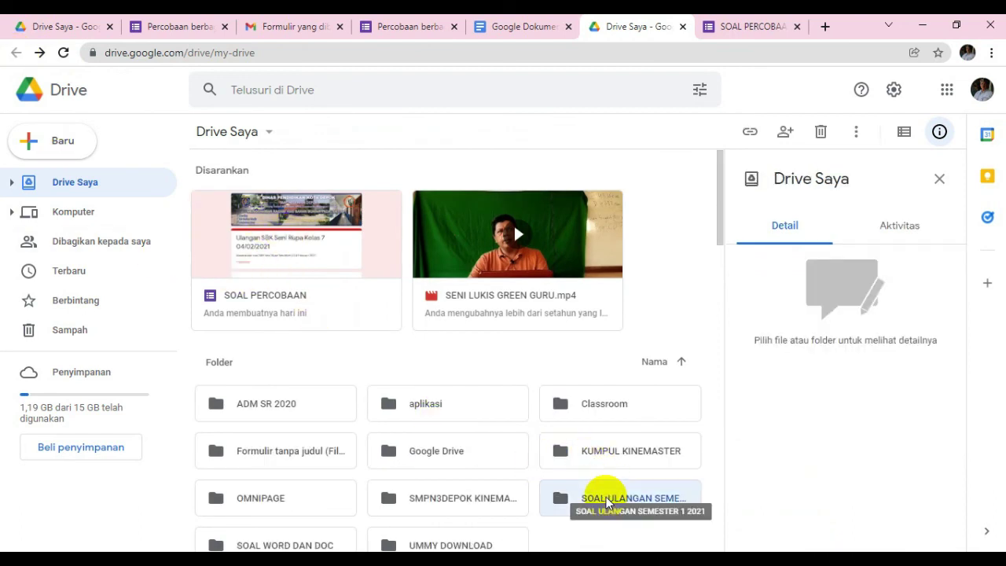
pyautogui.doubleClick(606, 501)
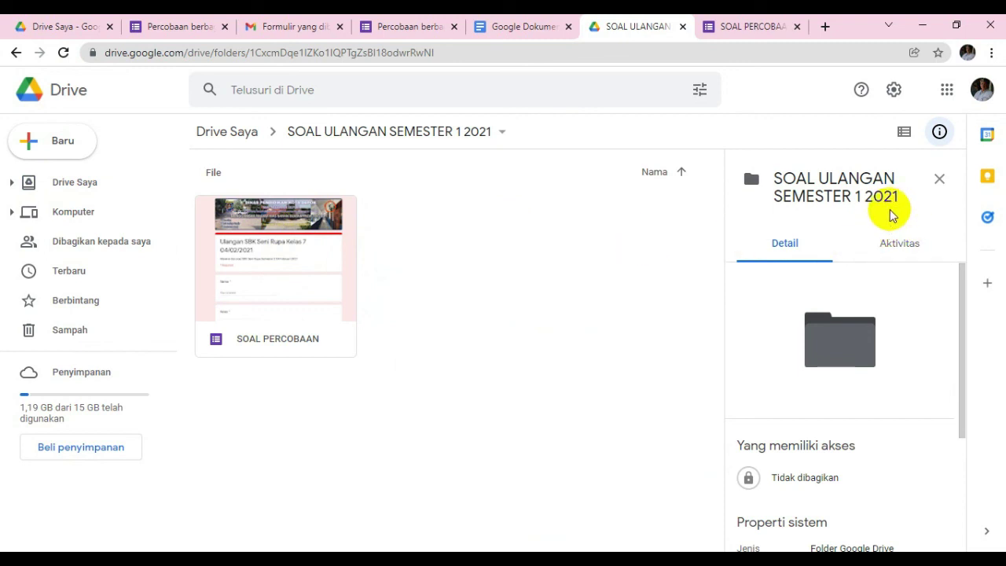
pyautogui.click(247, 344)
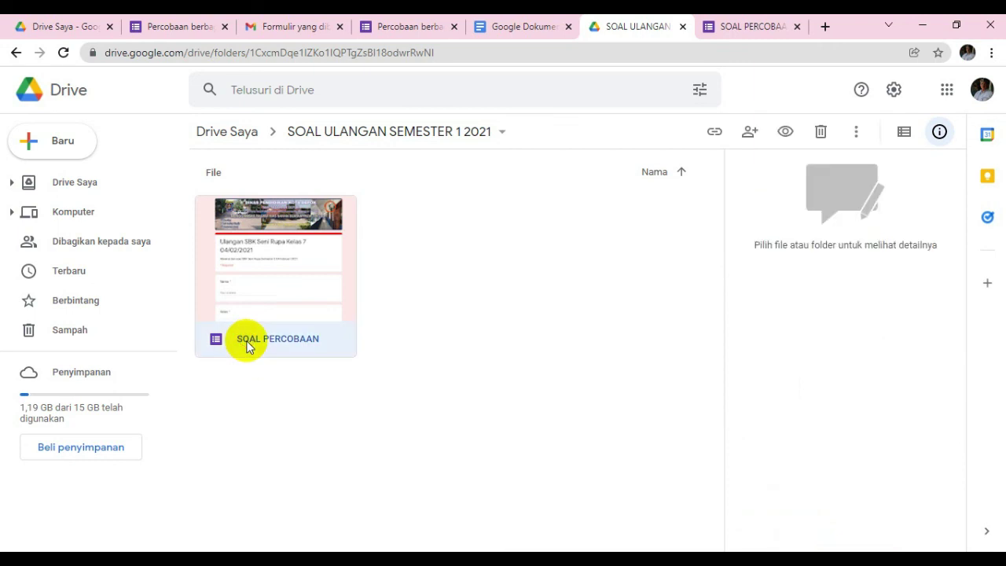